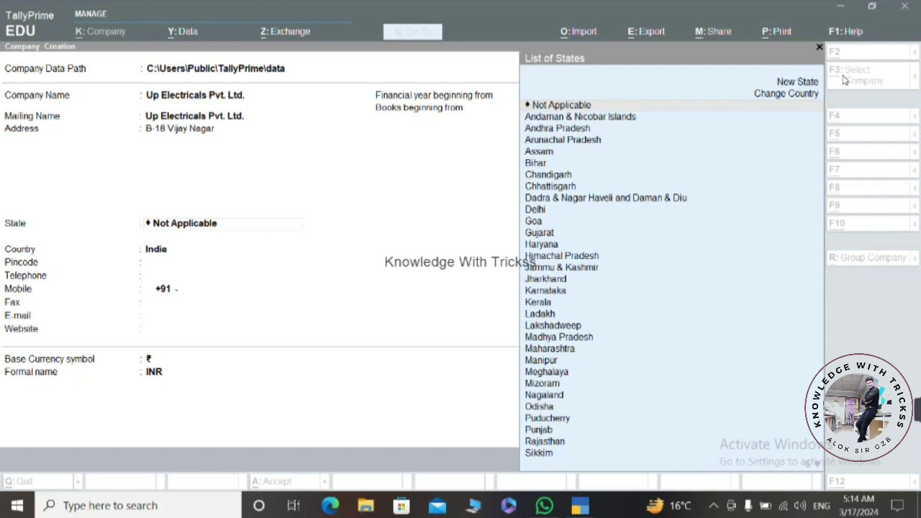
# Set the company's state to Uttar Pradesh, enter its pincode and save the new company
pyautogui.write('U')
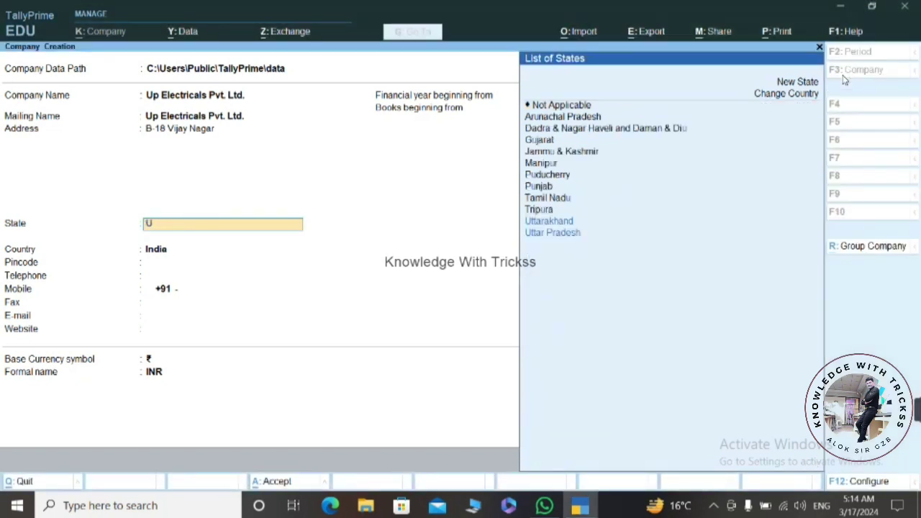
pyautogui.press('Down')
pyautogui.press('Return')
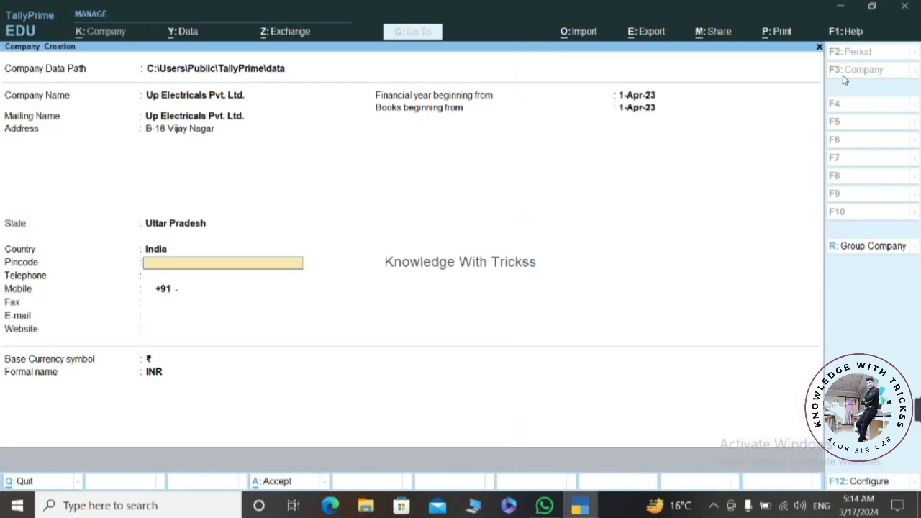
pyautogui.write('201009')
pyautogui.press('Return')
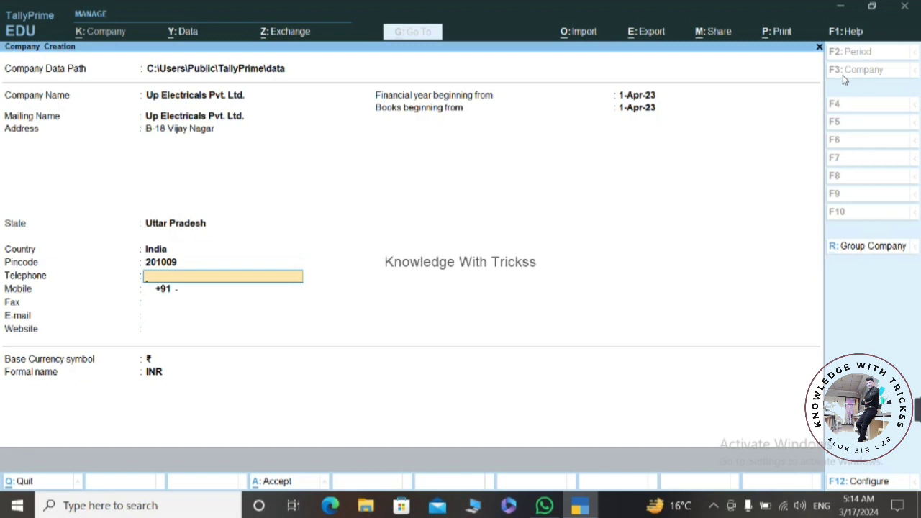
pyautogui.hotkey('ctrl', 'a')
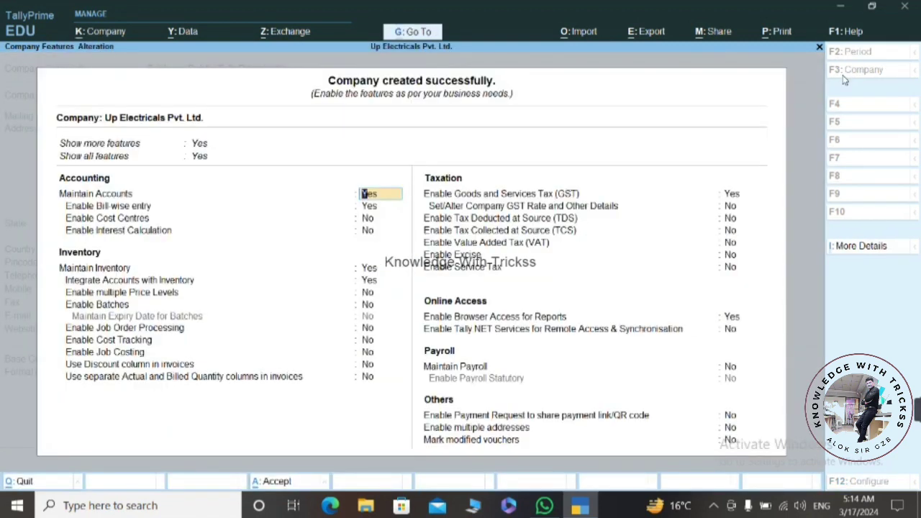
# Keep Enable Goods and Services Tax (GST) set to Yes in the company features and open the GST registration details
pyautogui.press('Down')
pyautogui.press('Down')
pyautogui.press('Down')
pyautogui.press('Down')
pyautogui.press('Down')
pyautogui.press('Down')
pyautogui.press('Down')
pyautogui.press('Down')
pyautogui.press('Down')
pyautogui.press('Down')
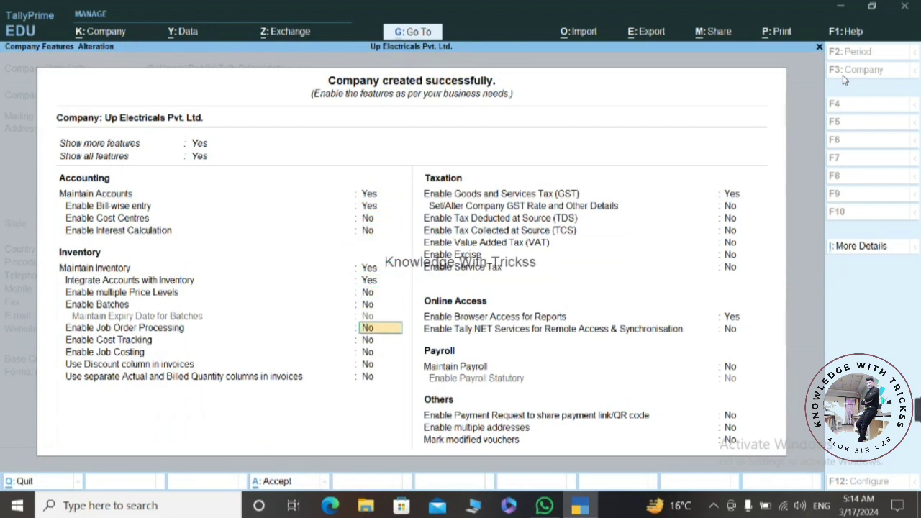
pyautogui.press('Down')
pyautogui.press('Down')
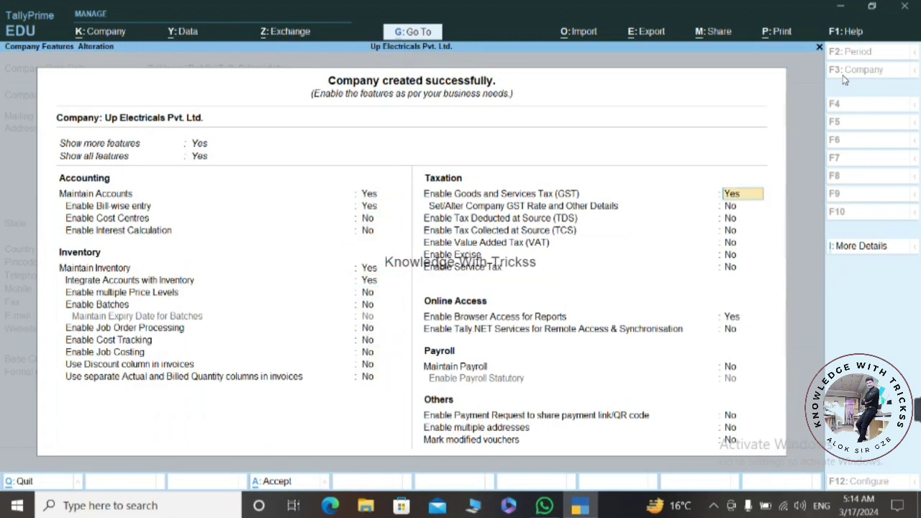
pyautogui.press('Return')
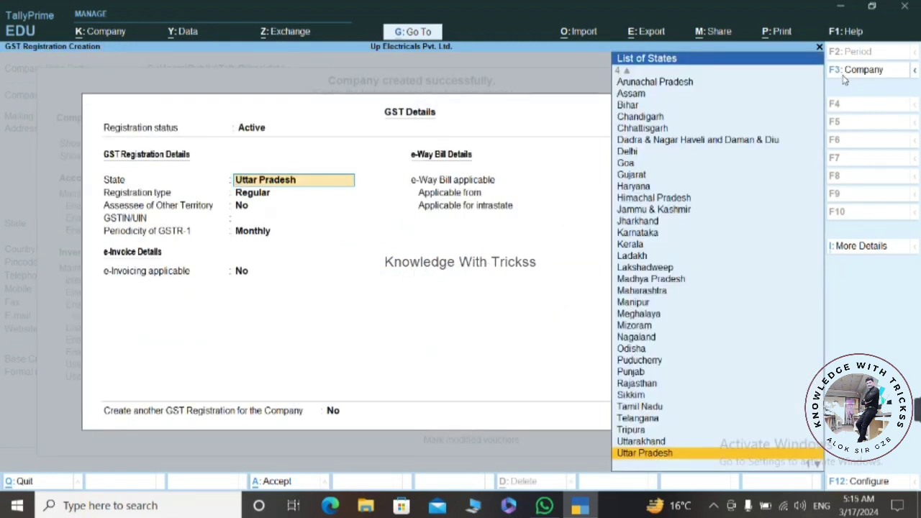
# Keep the Uttar Pradesh state and Regular registration type, enter the company's GSTIN/UIN and save the GST registration
pyautogui.press('Return')
pyautogui.press('Return')
pyautogui.press('Return')
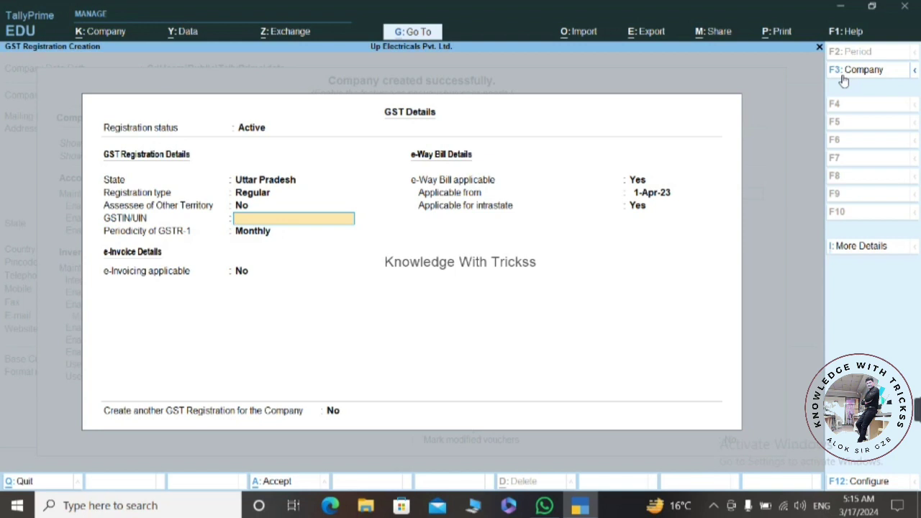
pyautogui.write('09ASDFG1234A')
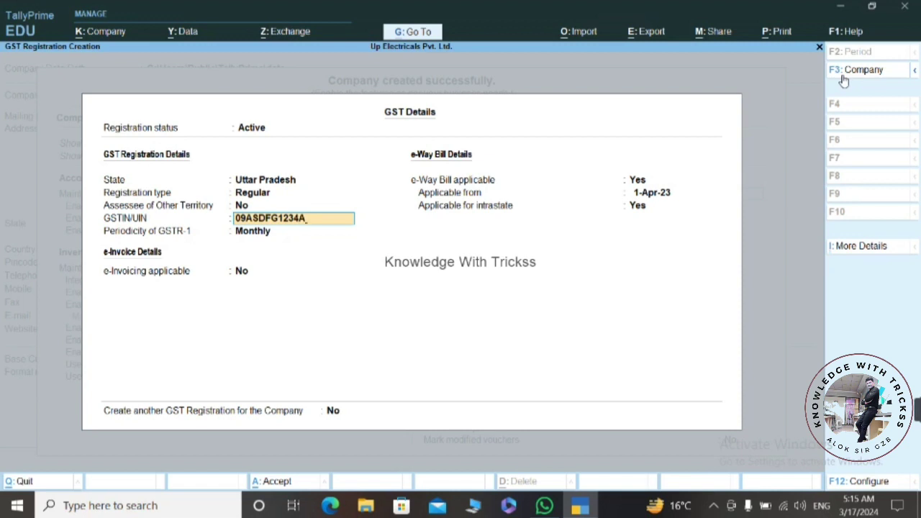
pyautogui.write('1Z6')
pyautogui.press('Return')
pyautogui.press('Return')
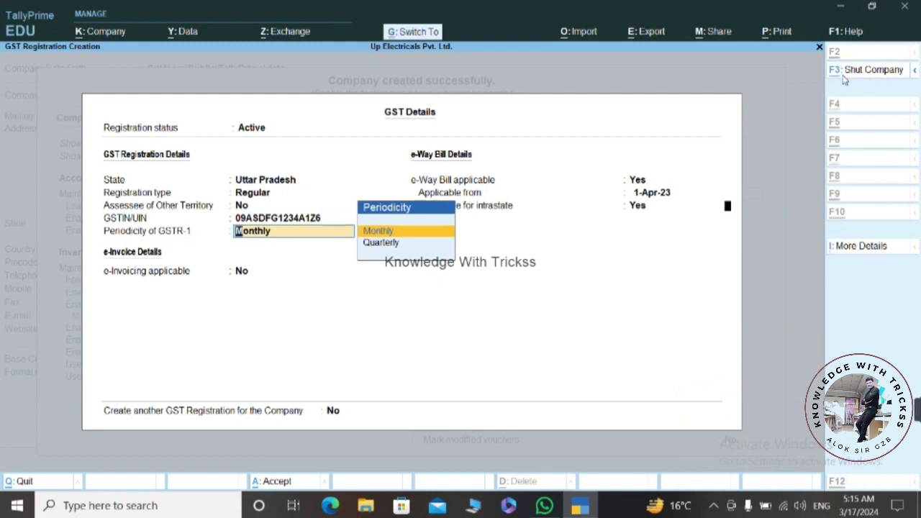
pyautogui.hotkey('ctrl', 'a')
pyautogui.press('ctrl')
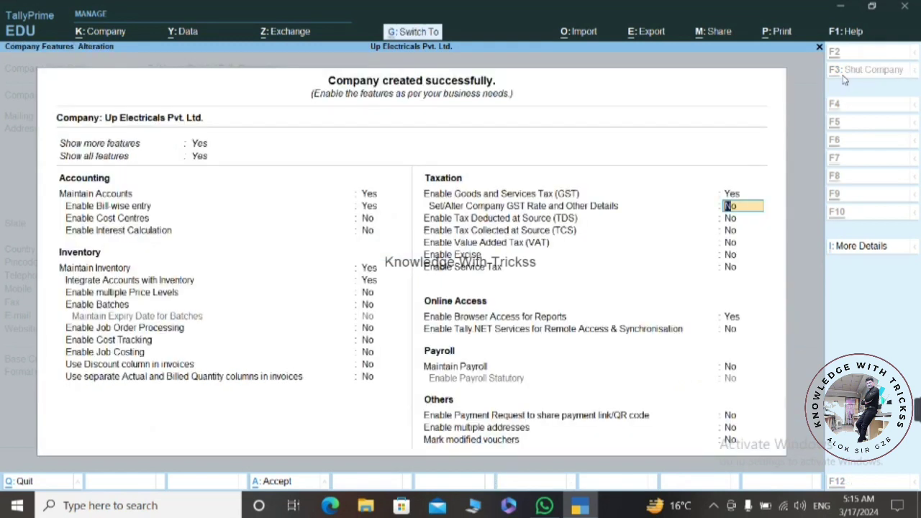
# Save the company features and open a new Purchase voucher
pyautogui.hotkey('ctrl', 'a')
pyautogui.press('Down')
pyautogui.press('Down')
pyautogui.press('Down')
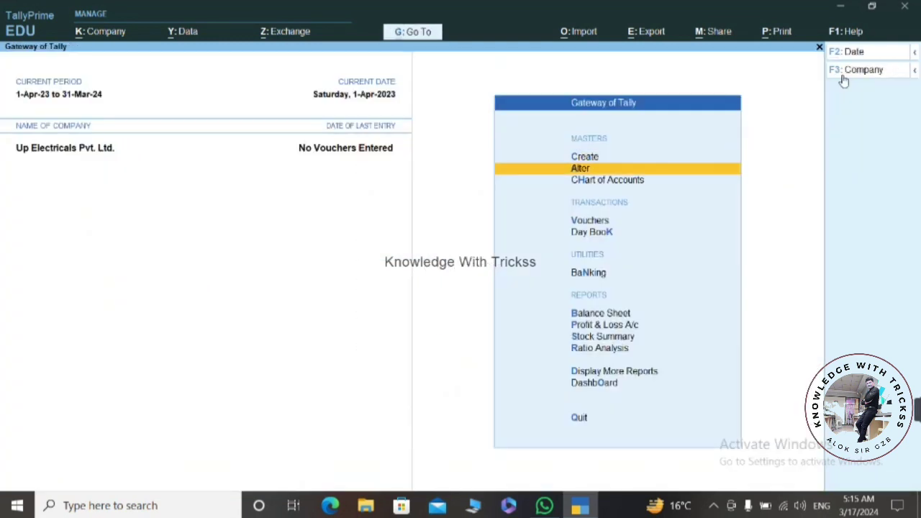
pyautogui.press('Return')
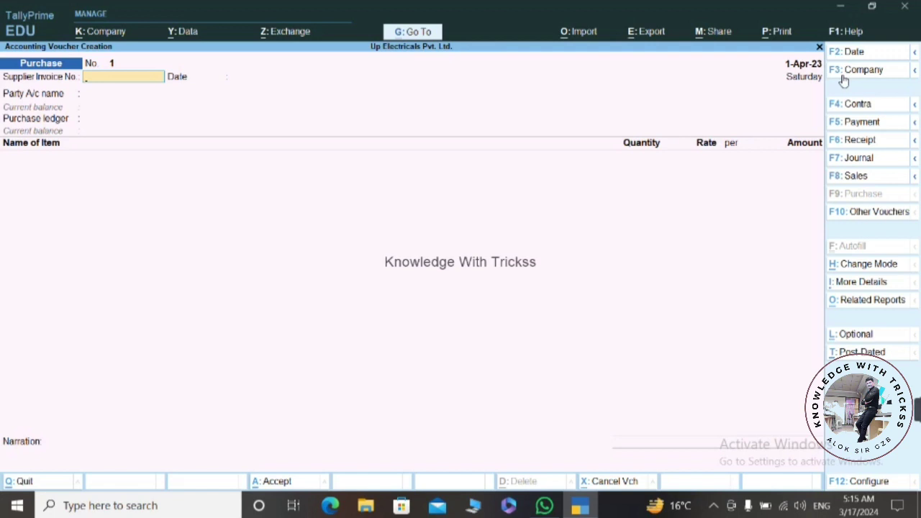
# Enter supplier invoice number t001 on the purchase voucher and accept the invoice date 1-Apr-23
pyautogui.write('I001')
pyautogui.press('Return')
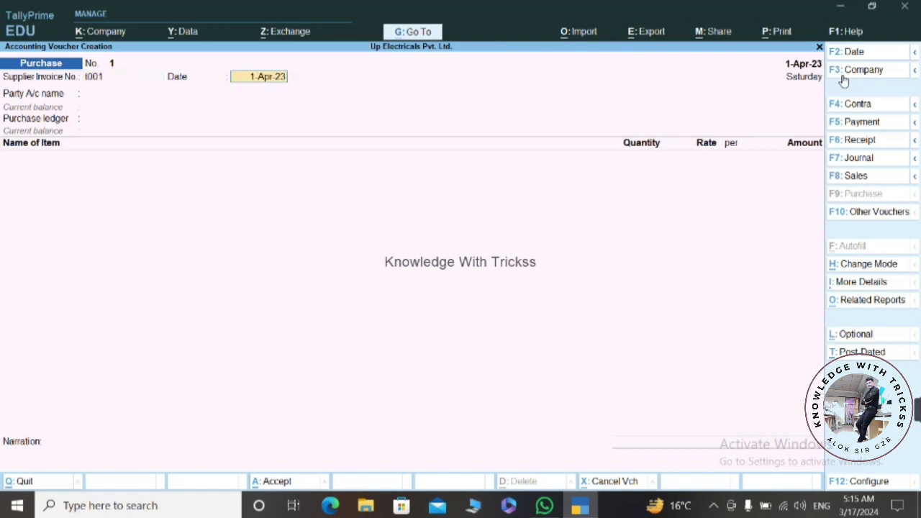
pyautogui.press('Return')
# Create a party ledger named Tmt Electricals under the Sundry Creditors group
pyautogui.press('Up')
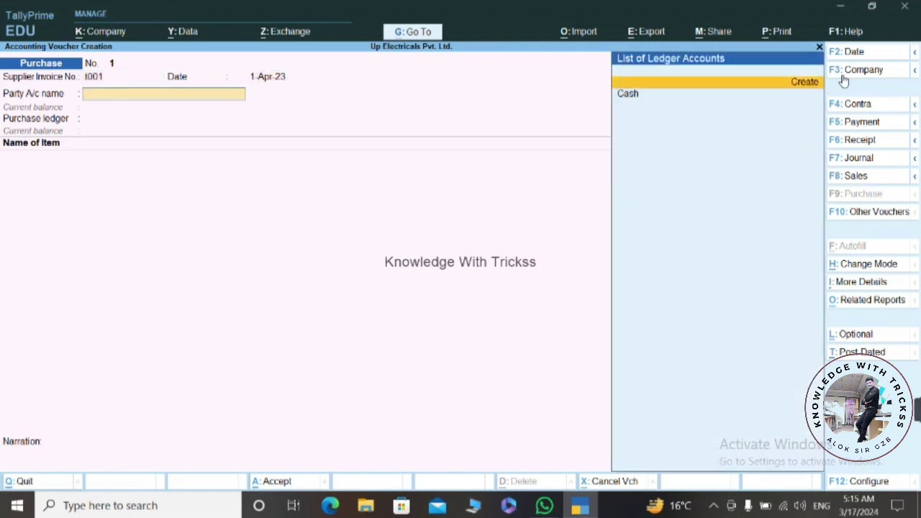
pyautogui.press('Return')
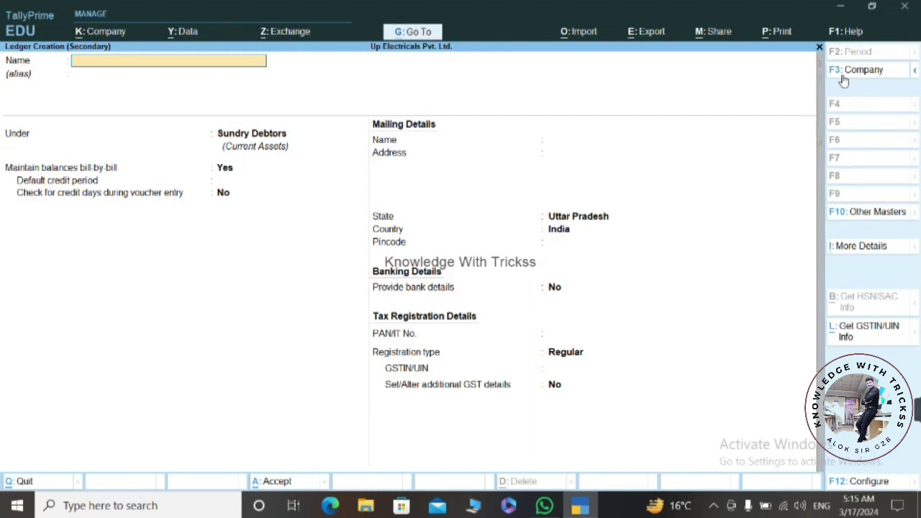
pyautogui.write('Tmt Electricals')
pyautogui.press('Return')
pyautogui.press('Return')
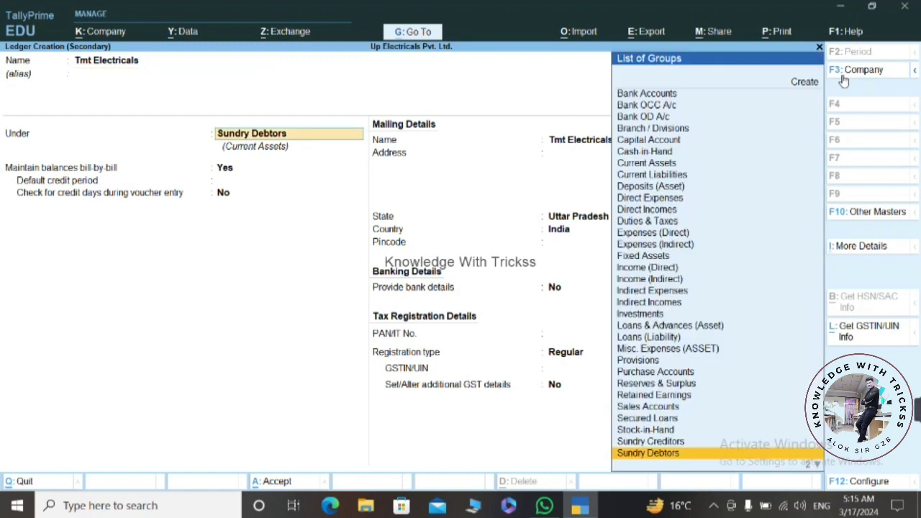
pyautogui.write('Su')
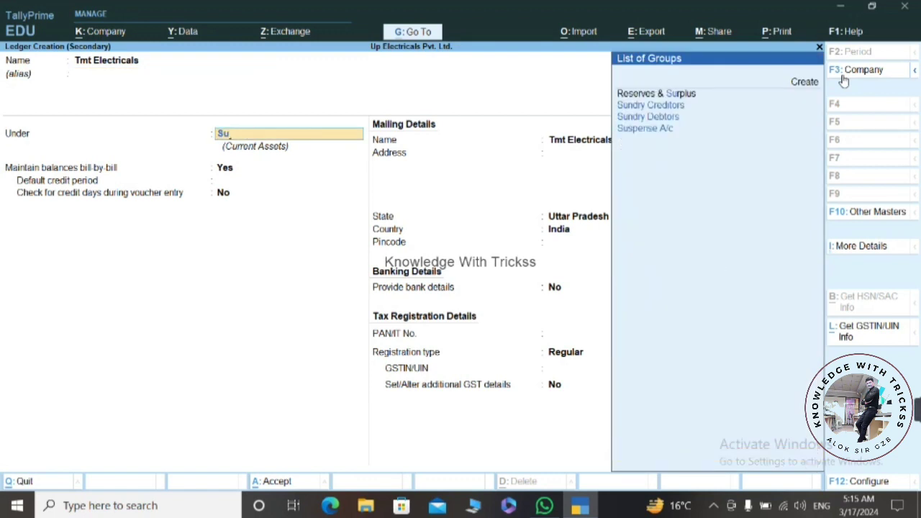
pyautogui.press('Down')
pyautogui.press('Return')
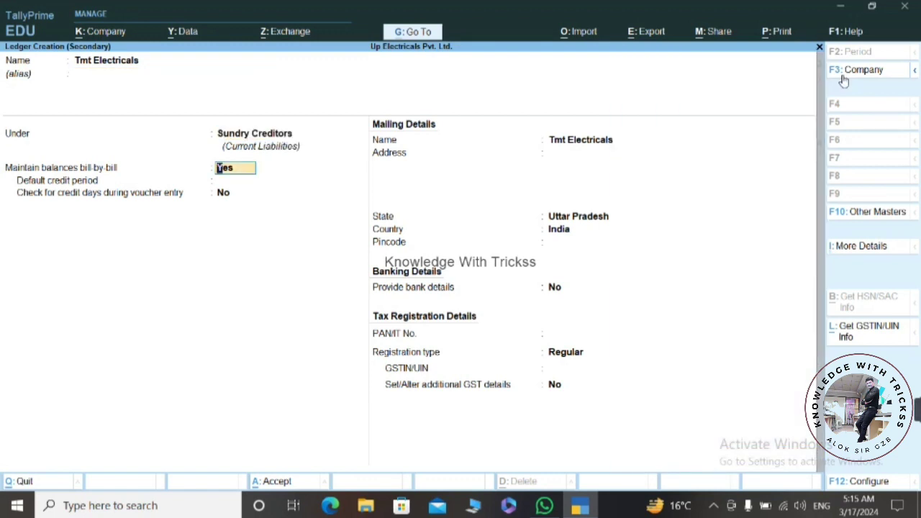
# Keep bill-by-bill balances and the state Uttar Pradesh for the supplier ledger, and enter its pincode
pyautogui.press('Return')
pyautogui.press('Return')
pyautogui.press('Return')
pyautogui.press('Return')
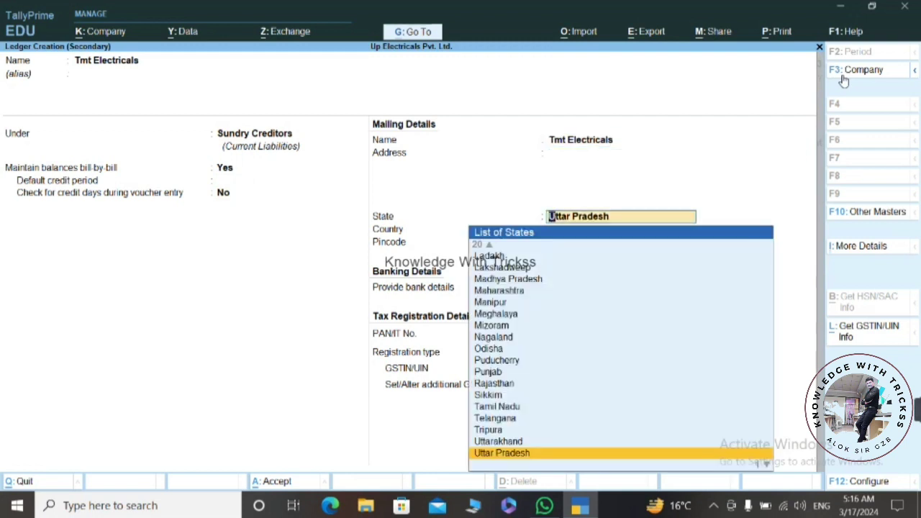
pyautogui.press('Return')
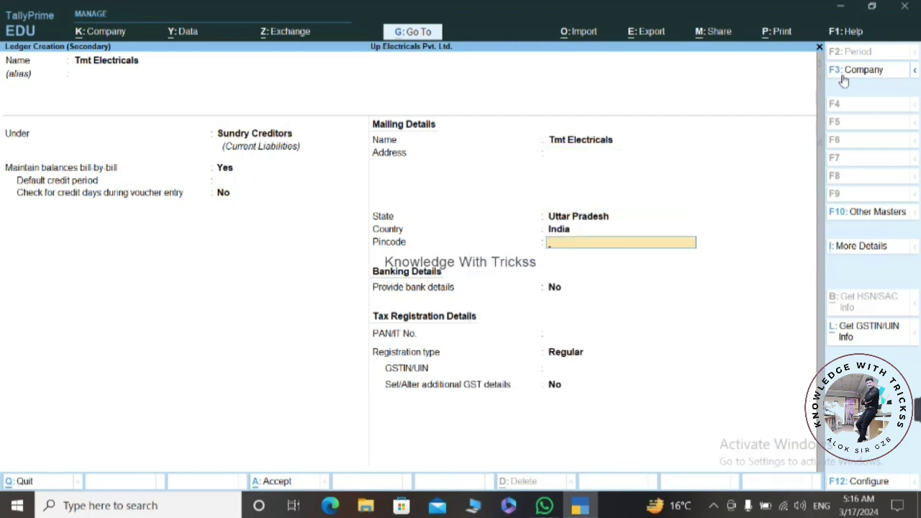
pyautogui.write('201222')
pyautogui.press('Return')
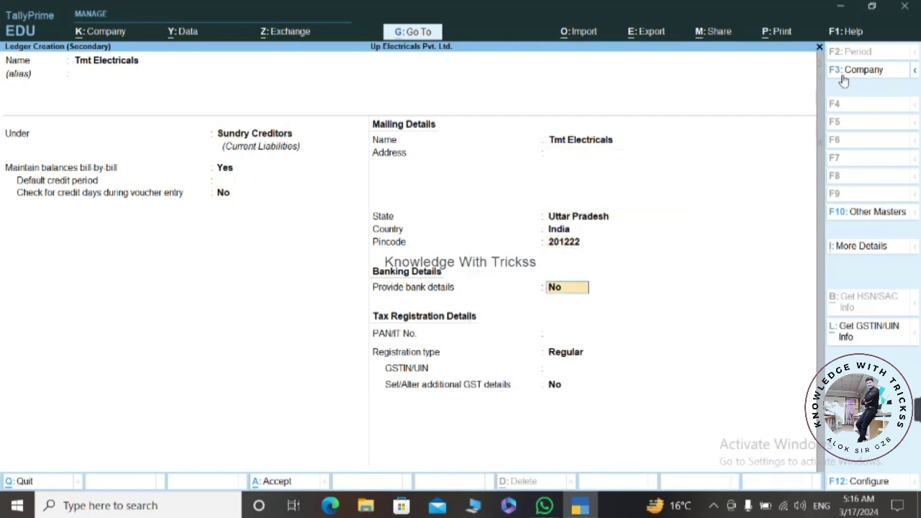
# Leave the supplier's bank and tax details at their defaults, save the ledger and accept the voucher's party details
pyautogui.press('Return')
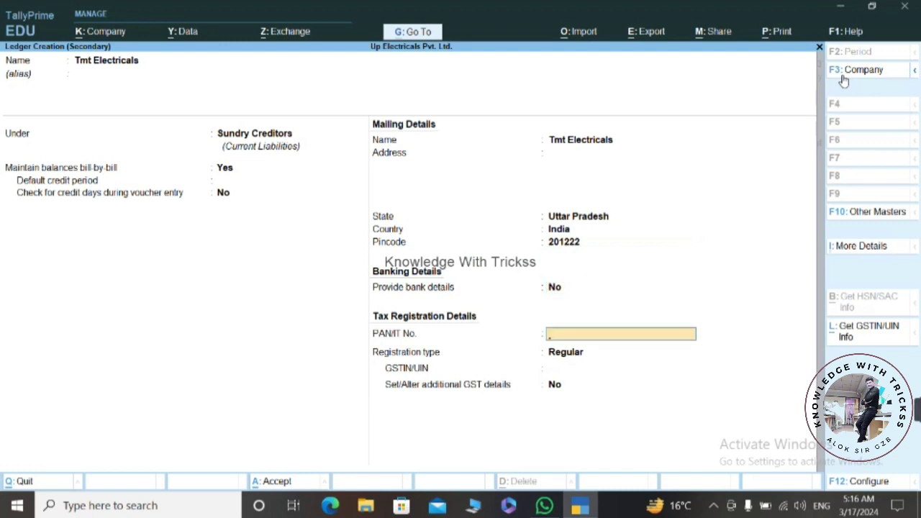
pyautogui.press('Return')
pyautogui.press('Return')
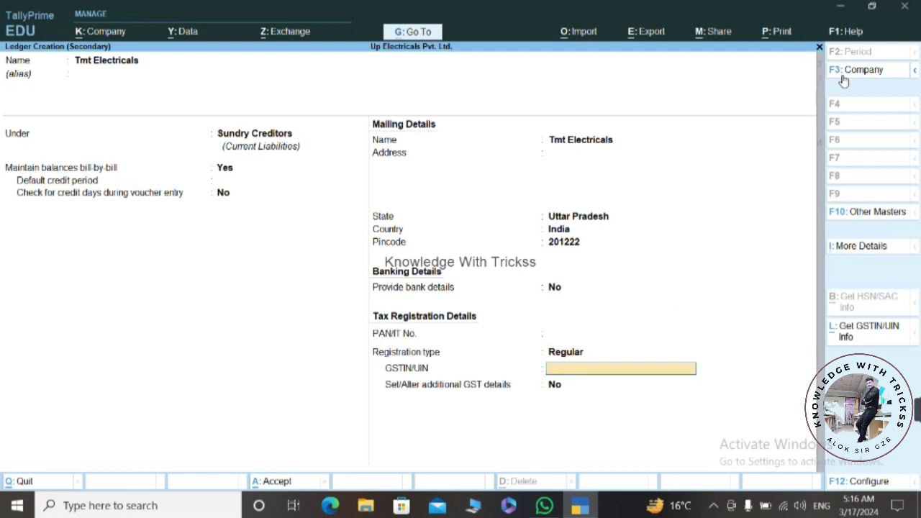
pyautogui.press('ctrl')
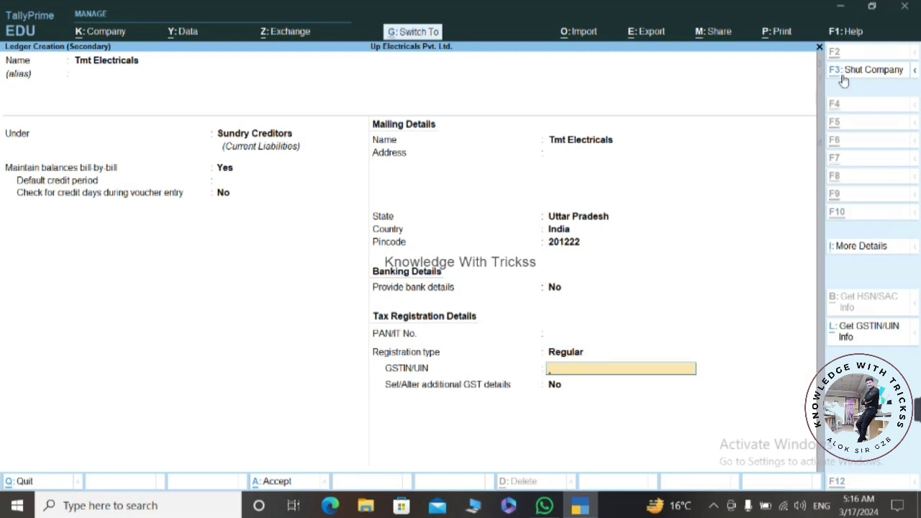
pyautogui.hotkey('ctrl', 'a')
pyautogui.hotkey('ctrl', 'a')
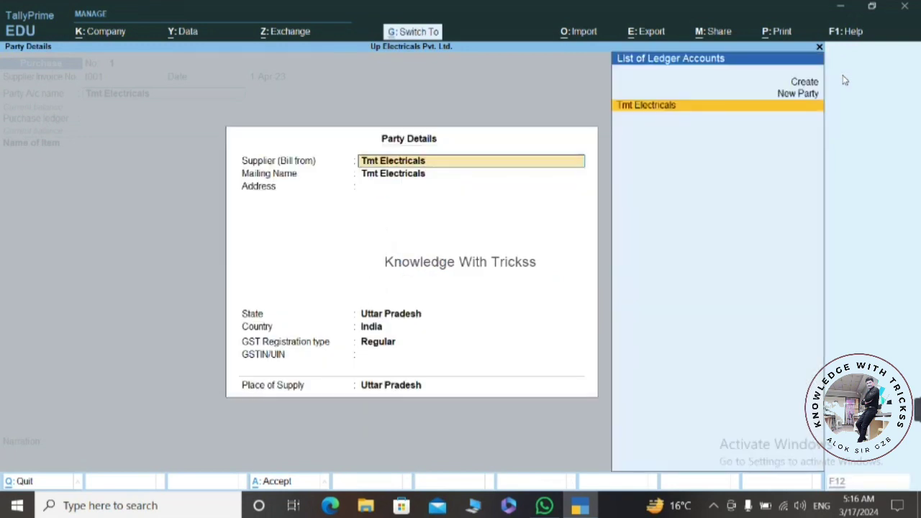
pyautogui.hotkey('ctrl', 'a')
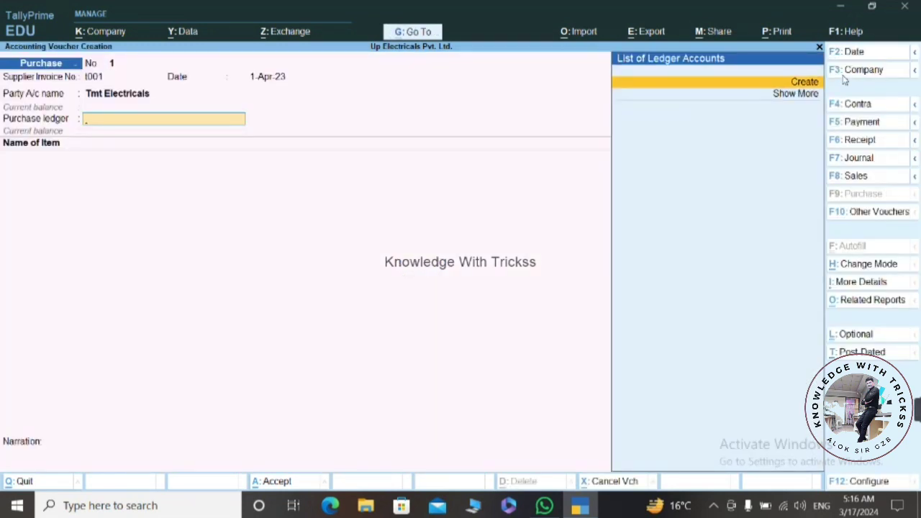
# Create a purchase ledger named Intra Purchase under the Purchase Accounts group
pyautogui.press('Return')
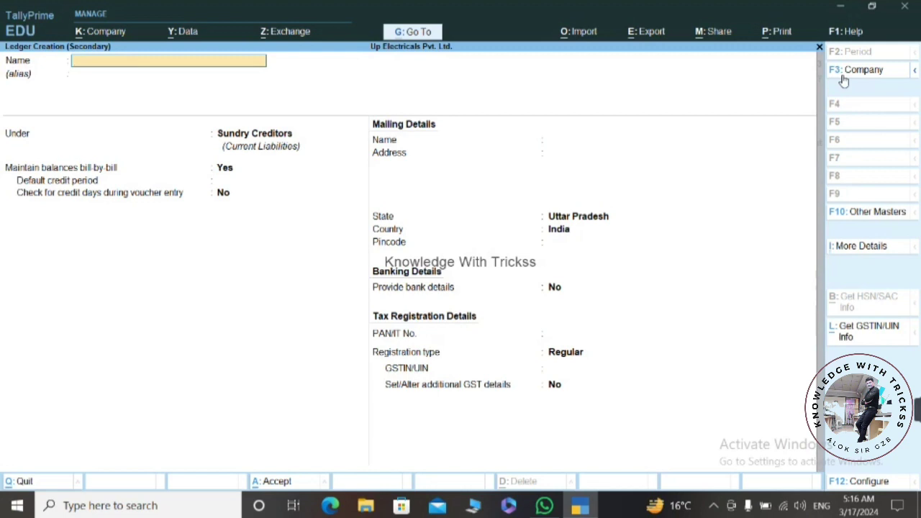
pyautogui.write('Intra Purchase')
pyautogui.press('Return')
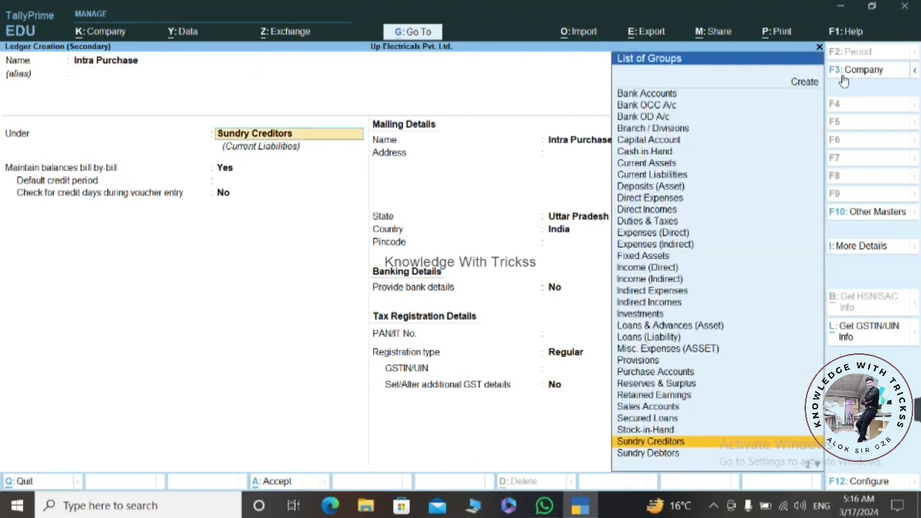
pyautogui.write('Pu')
pyautogui.press('Return')
pyautogui.press('Return')
pyautogui.press('Return')
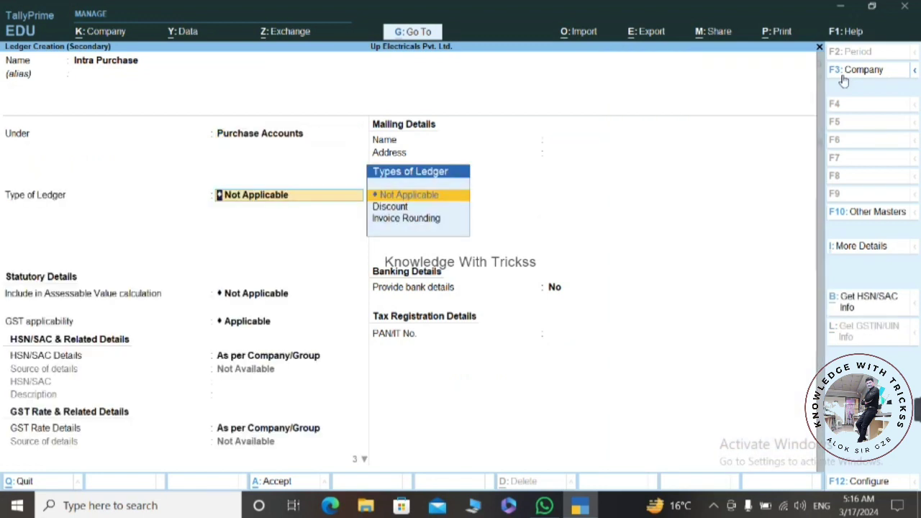
# Set the Intra Purchase ledger's type of supply to Goods, keeping the other GST defaults, and save the ledger
pyautogui.press('Return')
pyautogui.press('Return')
pyautogui.press('Return')
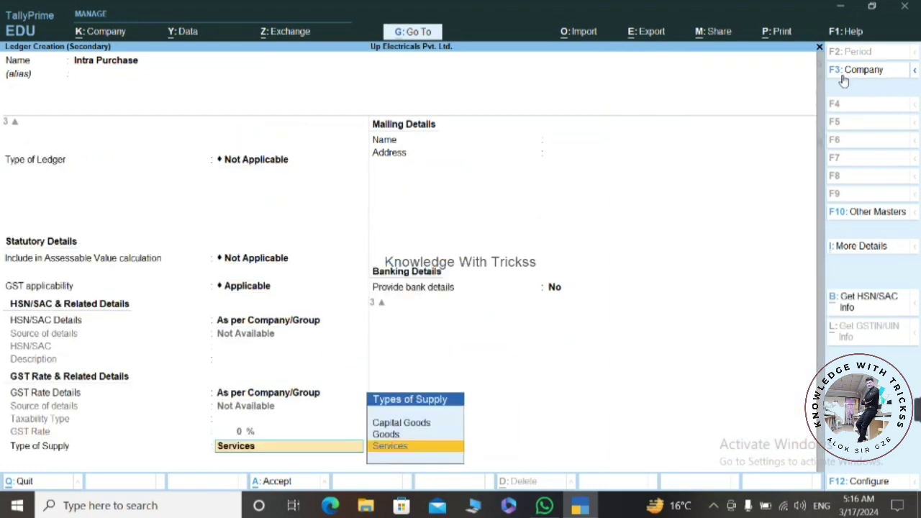
pyautogui.press('Up')
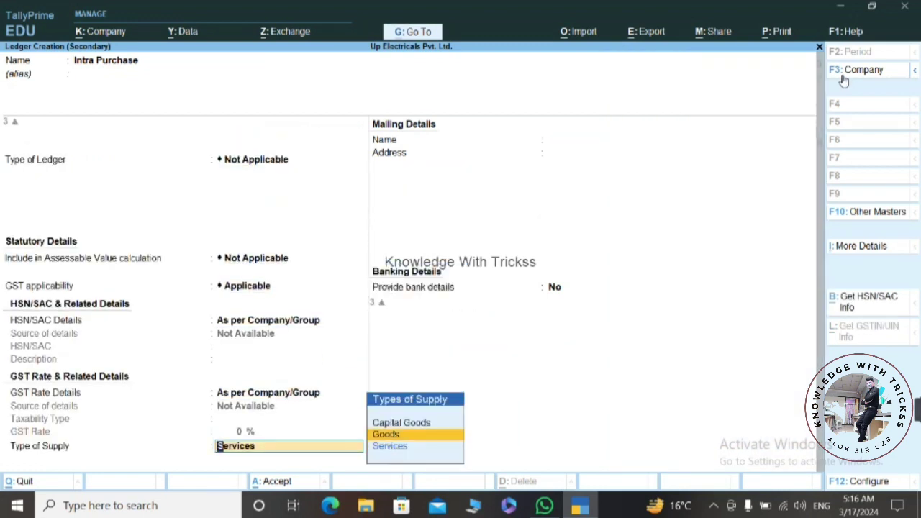
pyautogui.press('Return')
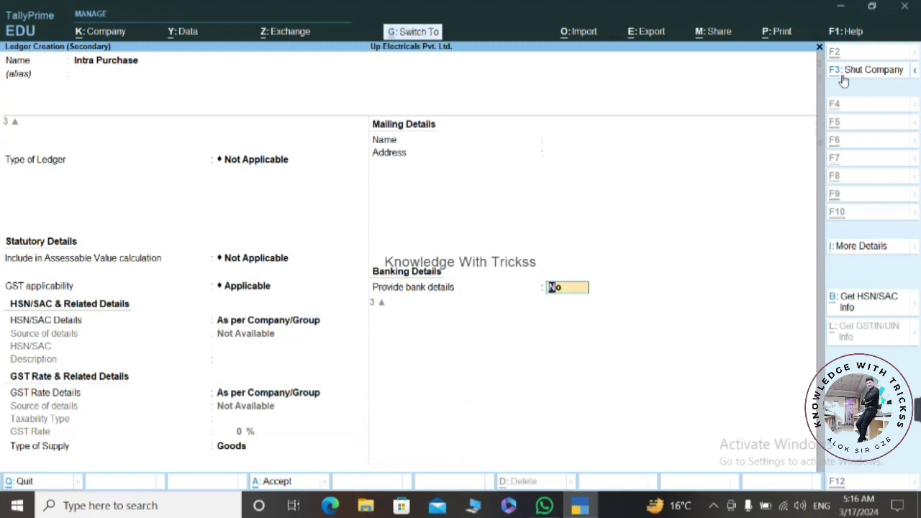
pyautogui.press('Return')
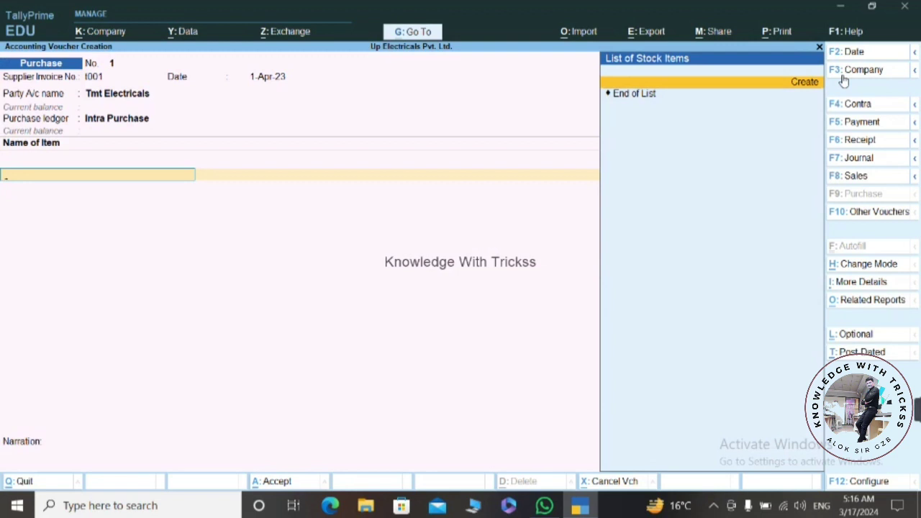
# Start a new stock item named Surya 15wt Led from the purchase voucher's item line, without an alias
pyautogui.press('Return')
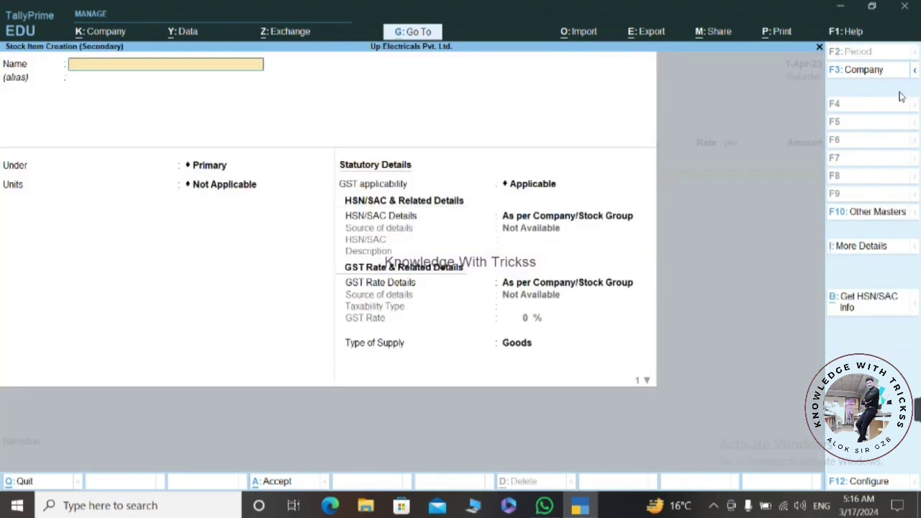
pyautogui.write('Surya 15wt Led')
pyautogui.press('Return')
pyautogui.press('Return')
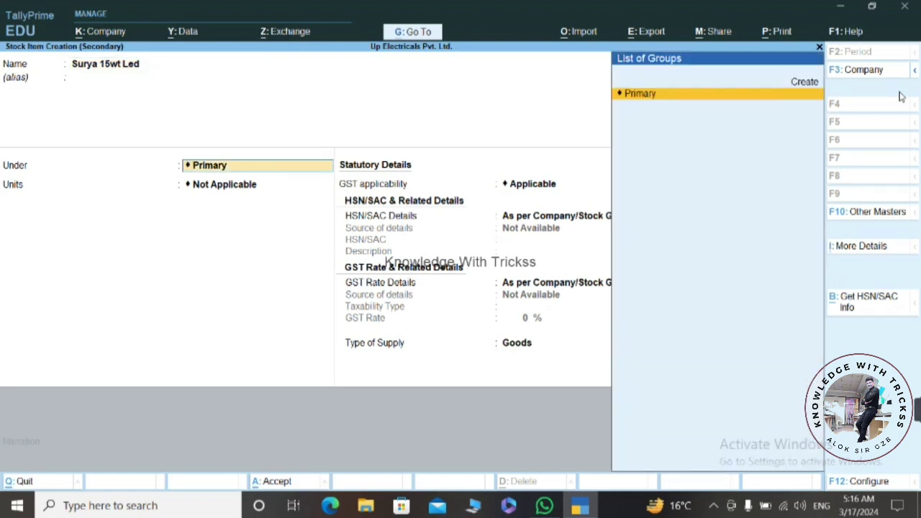
# Create a stock group named Bulb under Primary, with quantities of items added
pyautogui.hotkey('alt', 'c')
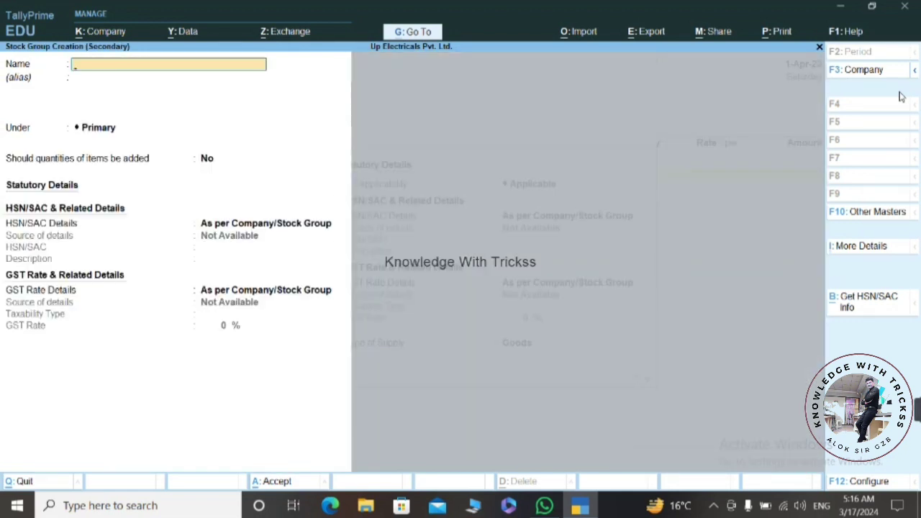
pyautogui.write('Bulb')
pyautogui.press('Return')
pyautogui.press('Return')
pyautogui.press('Return')
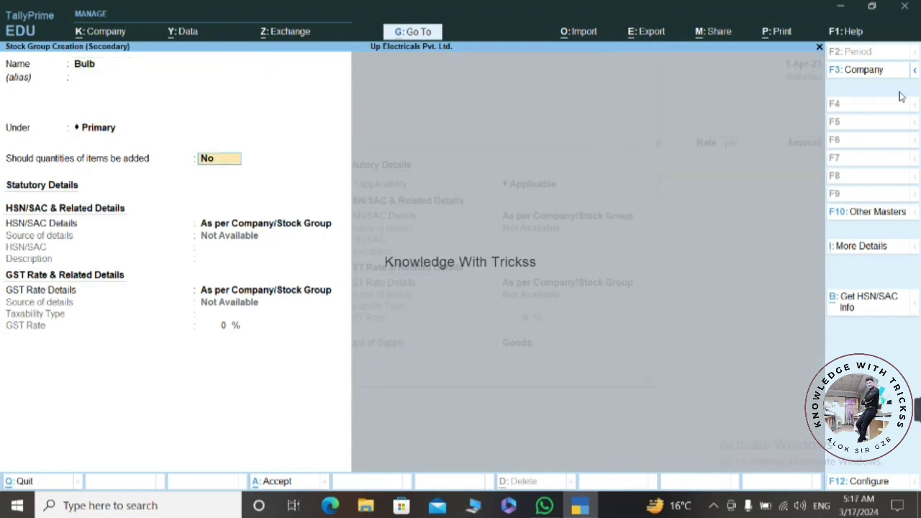
pyautogui.press('y')
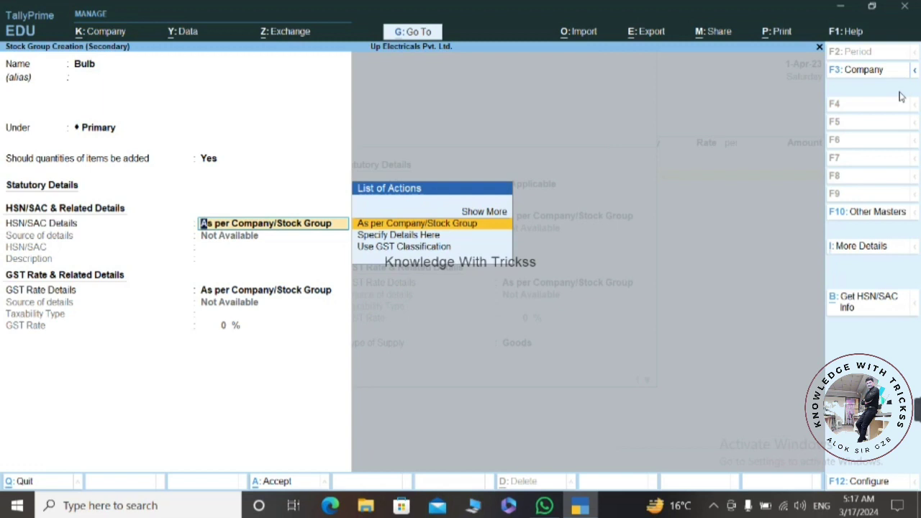
# Specify HSN/SAC code 25143632 directly in the Bulb stock group, leaving the description blank
pyautogui.press('Down')
pyautogui.press('Return')
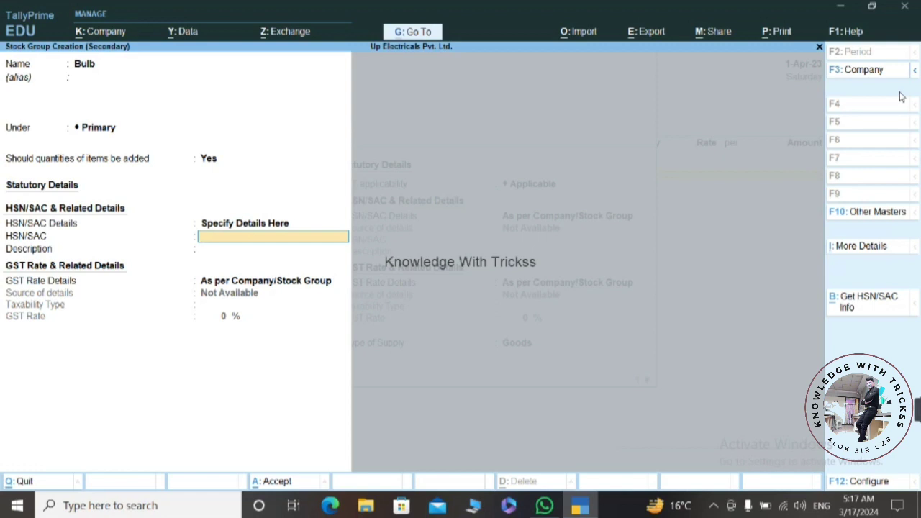
pyautogui.write('25143632')
pyautogui.press('Return')
pyautogui.press('Return')
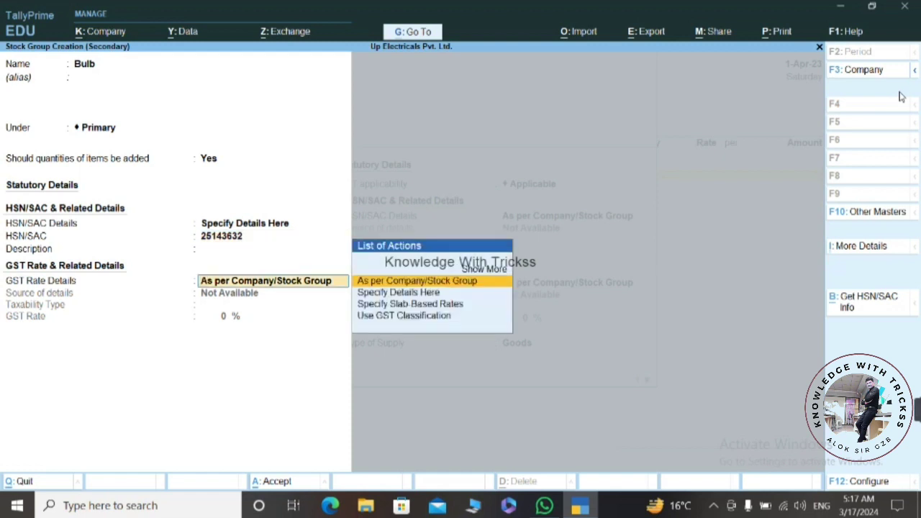
# Specify the Bulb group's GST details as Taxable at 18% and save the group
pyautogui.press('Down')
pyautogui.press('Return')
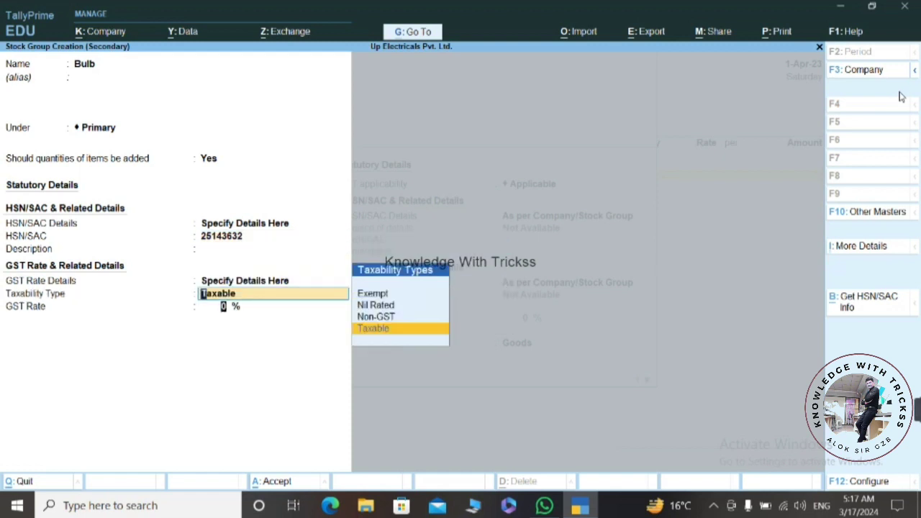
pyautogui.press('Return')
pyautogui.write('18')
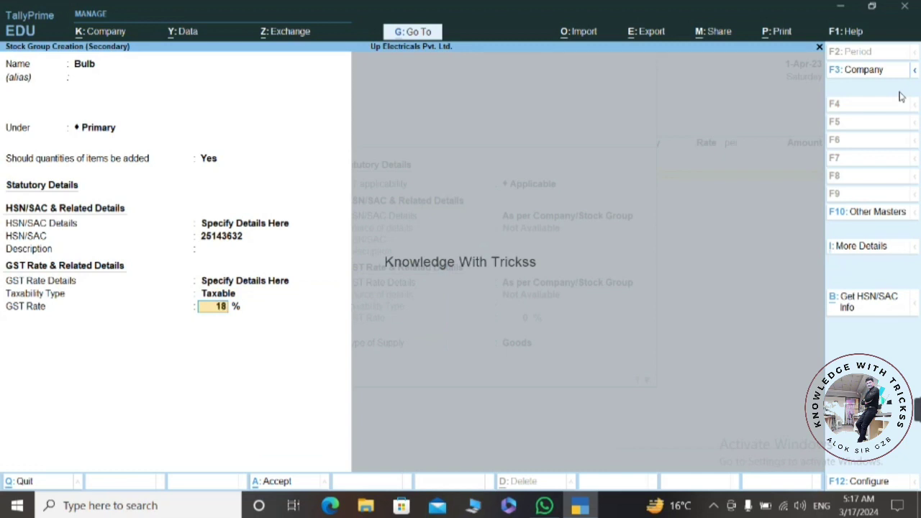
pyautogui.press('Return')
pyautogui.press('Return')
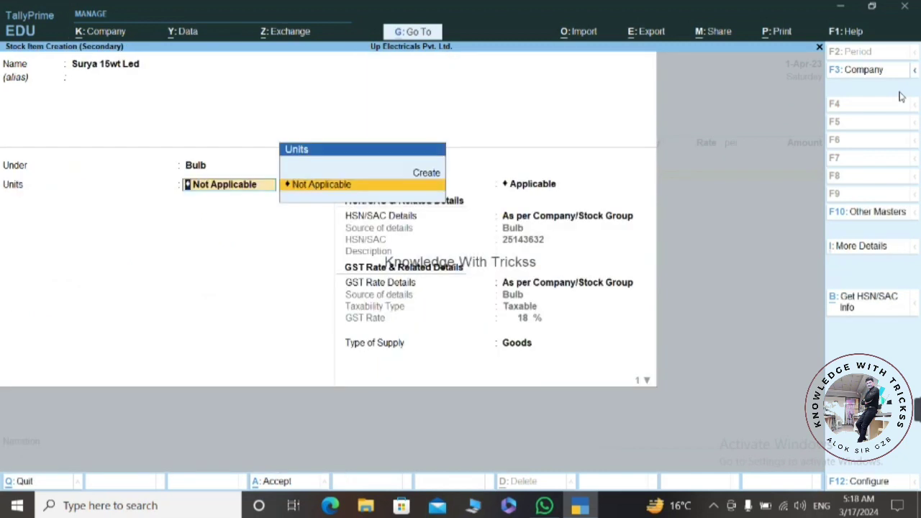
# Create a simple unit with symbol nos, UQC NOS-NUMBERS and 0 decimal places for the stock item
pyautogui.press('Up')
pyautogui.press('Return')
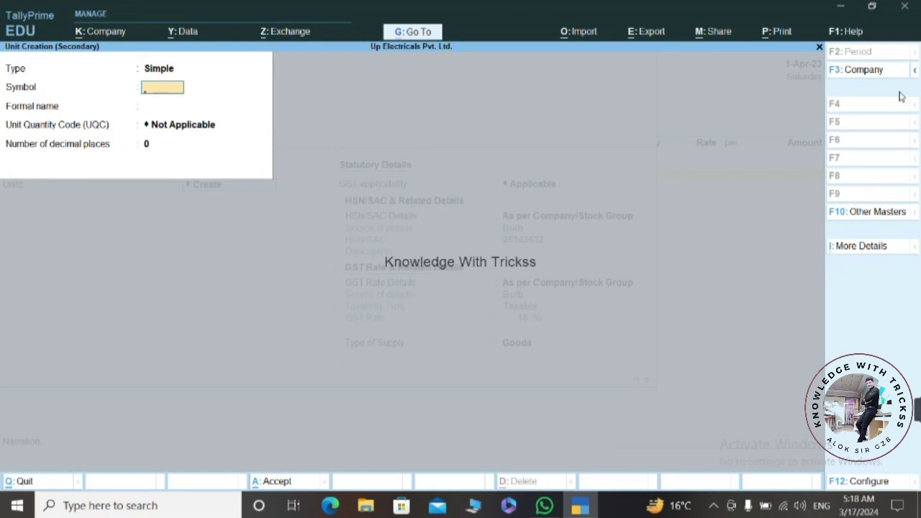
pyautogui.write('nos')
pyautogui.press('Return')
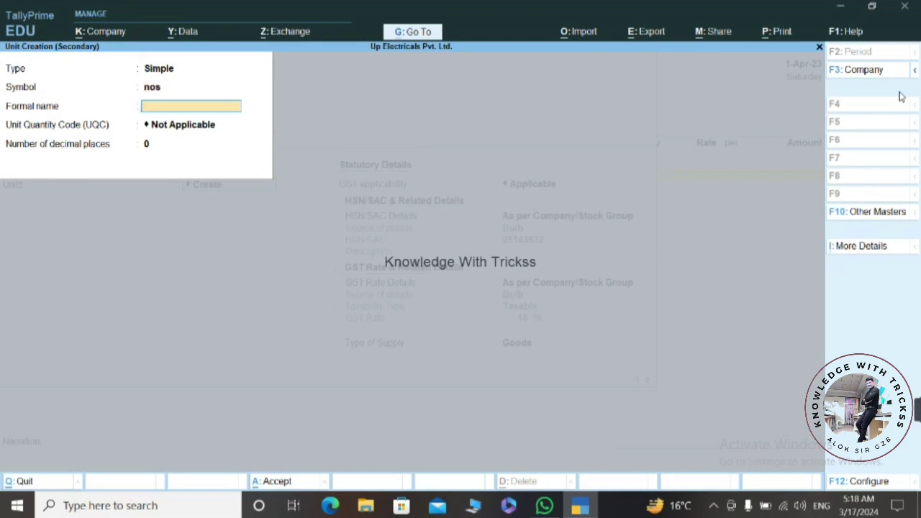
pyautogui.press('Return')
pyautogui.write('no')
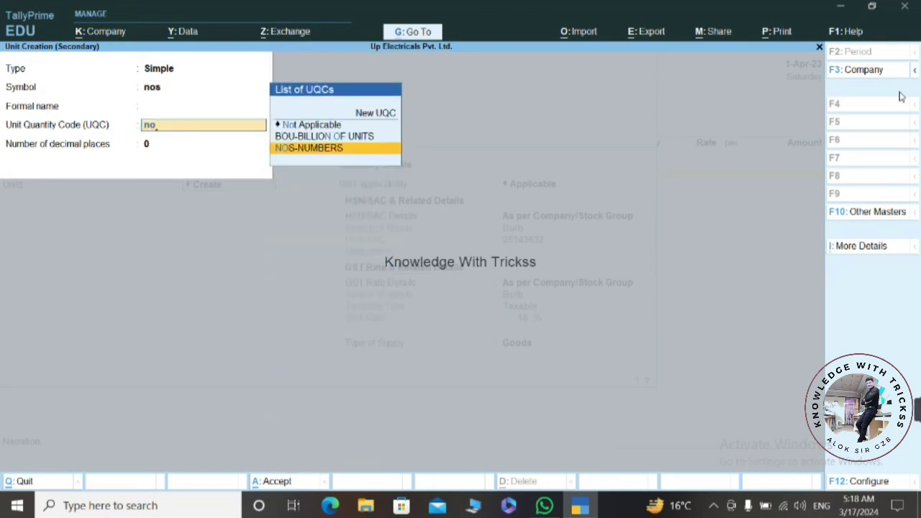
pyautogui.press('Return')
pyautogui.press('Return')
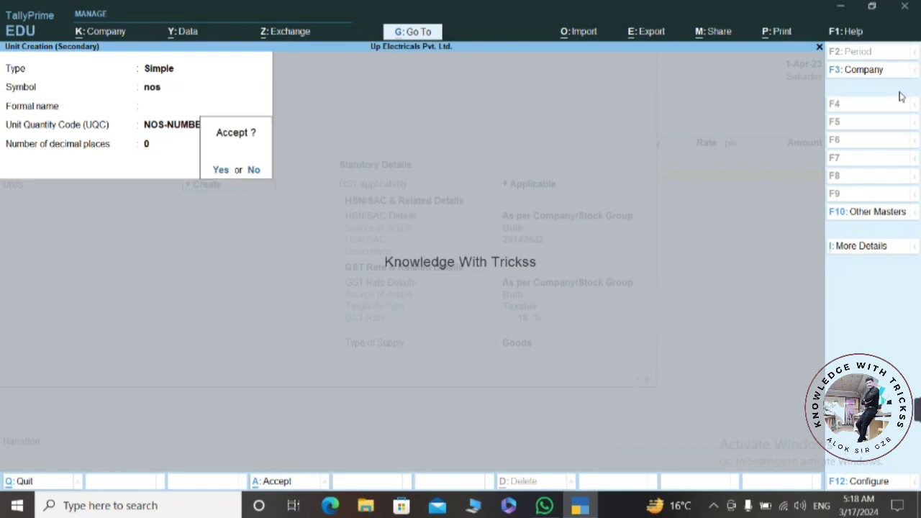
pyautogui.press('Return')
# Keep the remaining component and GST defaults for Surya 15wt Led and save the stock item
pyautogui.press('Return')
pyautogui.press('Return')
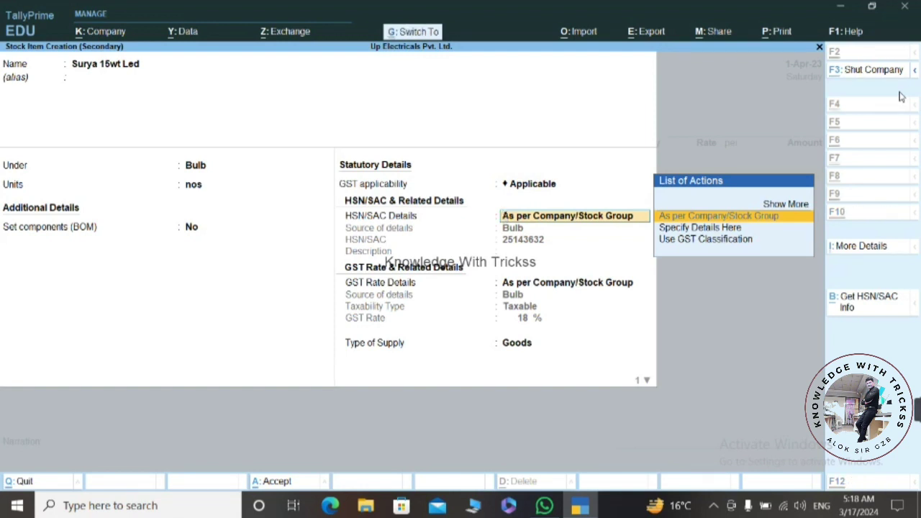
pyautogui.hotkey('ctrl', 'a')
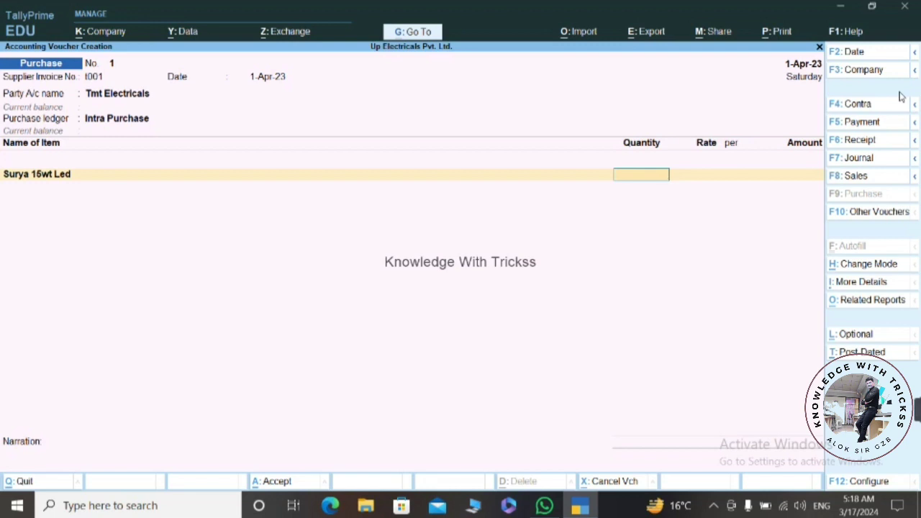
# Enter a quantity of 100 nos at a rate of 100 per nos for Surya 15wt Led
pyautogui.write('100')
pyautogui.press('Return')
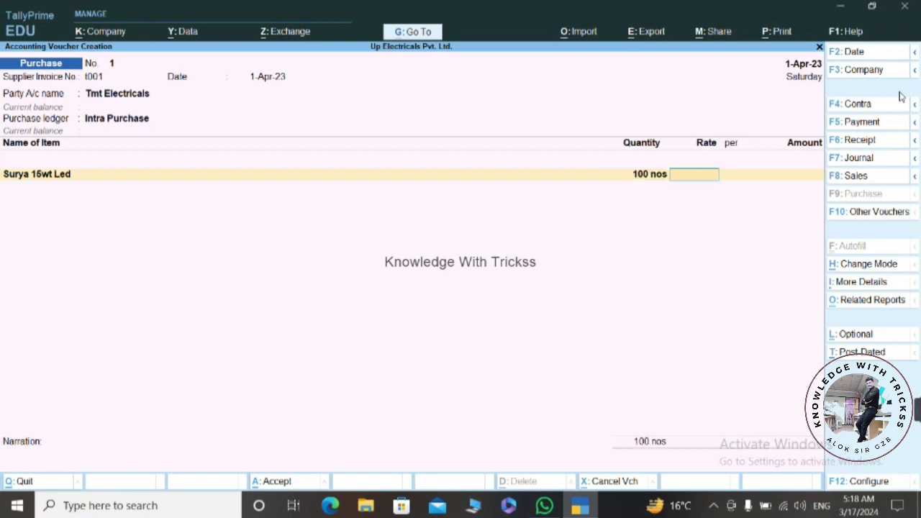
pyautogui.write('100')
pyautogui.press('Return')
pyautogui.press('Return')
pyautogui.press('Return')
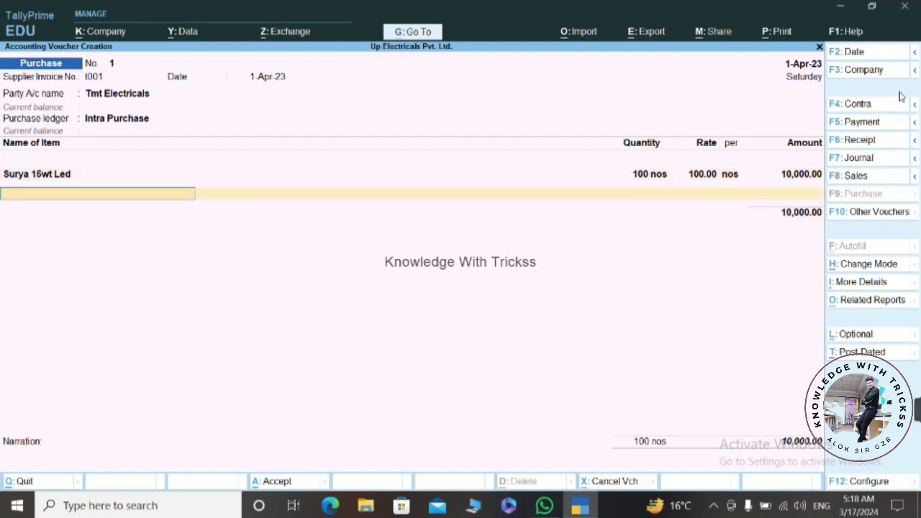
# Create a stock item named Philips 20 Wt Led Bulb under the Bulb group with unit nos, and save it
pyautogui.press('alt')
pyautogui.hotkey('alt', 'c')
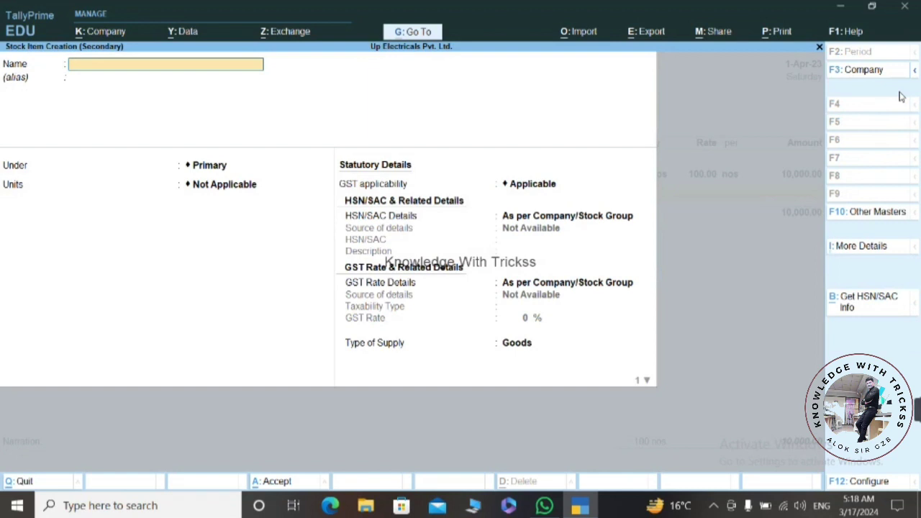
pyautogui.write('Philips 20 Wt Led Bulb')
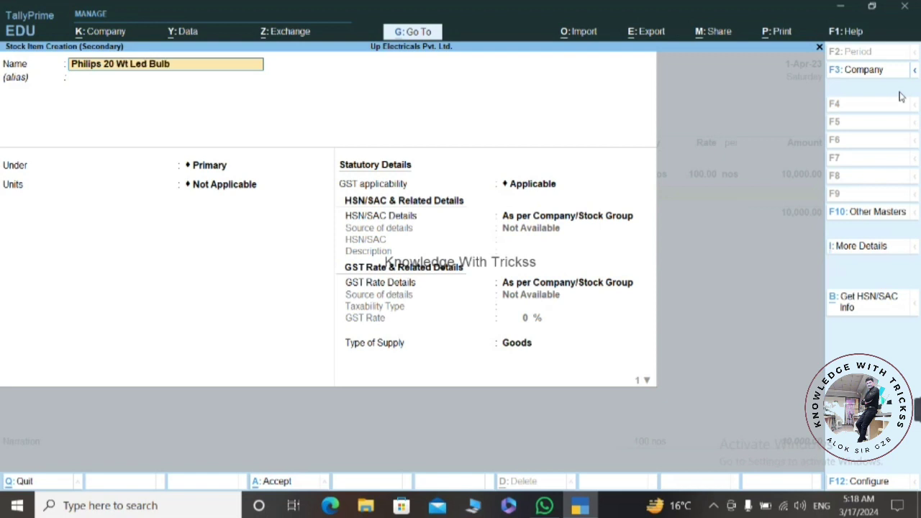
pyautogui.press('Return')
pyautogui.press('Return')
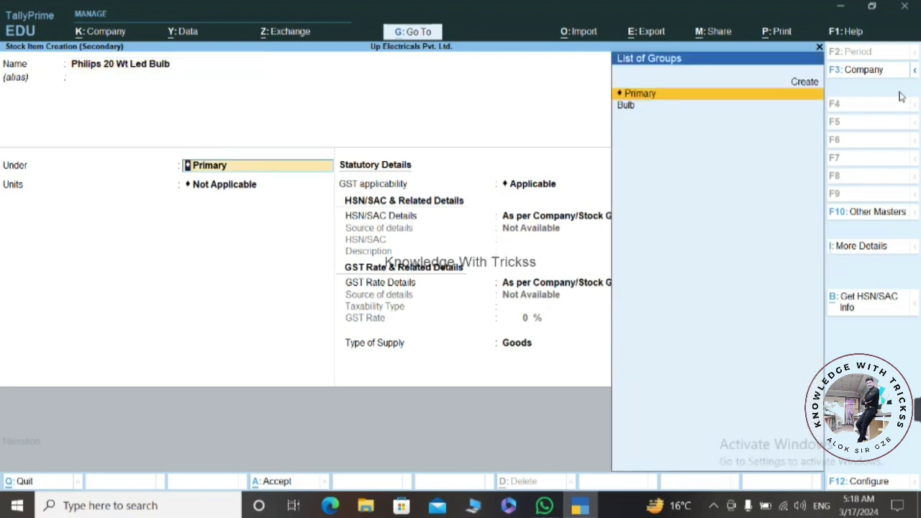
pyautogui.press('Down')
pyautogui.press('Return')
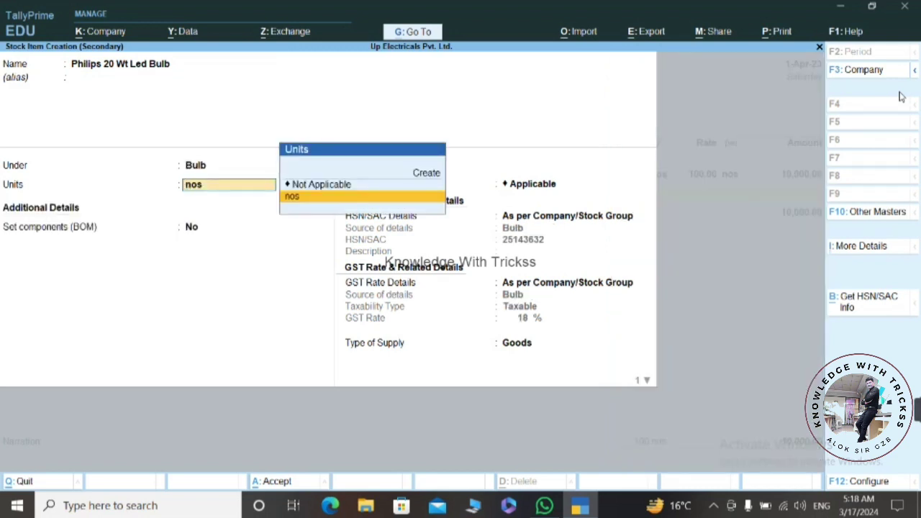
pyautogui.press('Return')
pyautogui.hotkey('ctrl', 'a')
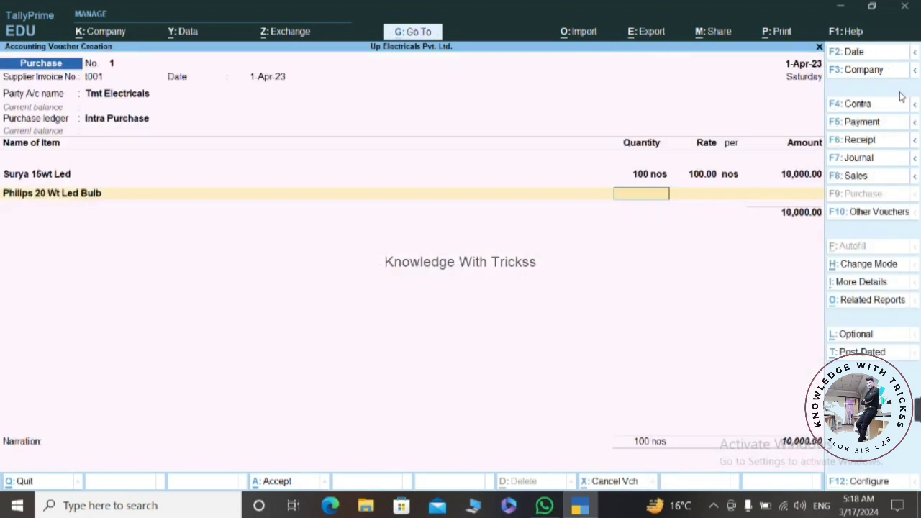
# Enter 100 nos at a rate of 110 per nos for Philips 20 Wt Led Bulb and end the item list
pyautogui.write('100')
pyautogui.press('Return')
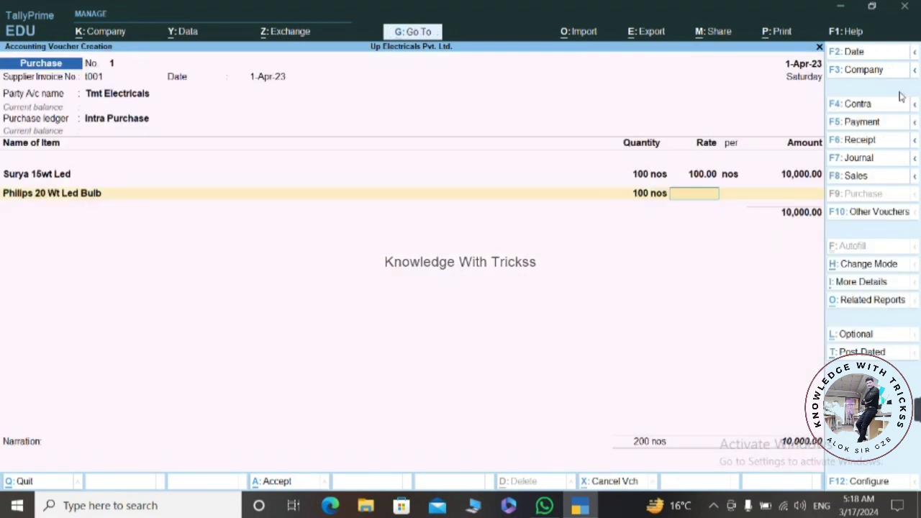
pyautogui.write('110')
pyautogui.press('Return')
pyautogui.press('Return')
pyautogui.press('Return')
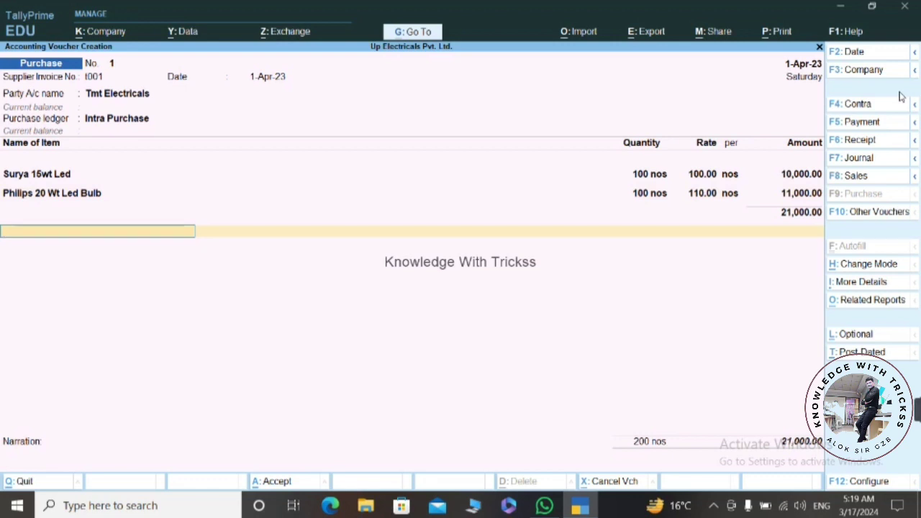
# Start a new ledger named Cgst from the voucher and place it under the Duties & Taxes group
pyautogui.hotkey('alt', 'c')
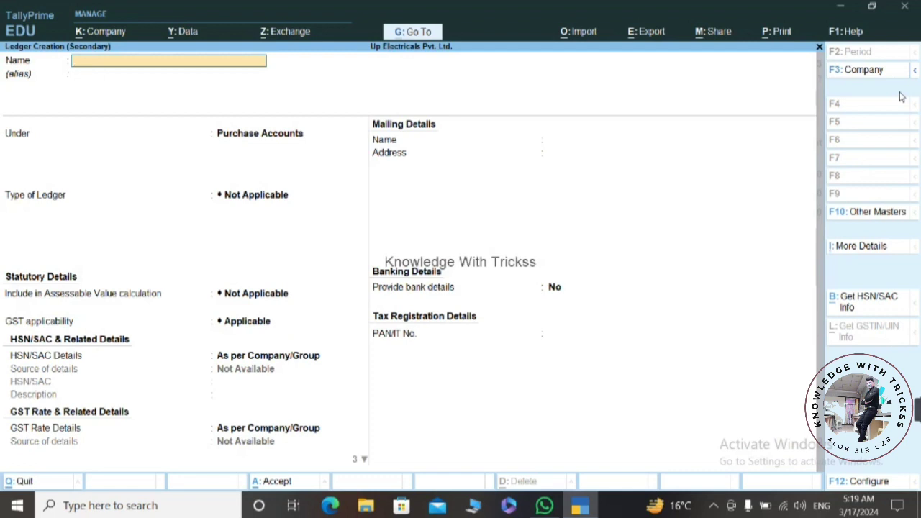
pyautogui.write('Cgst')
pyautogui.press('Return')
pyautogui.press('Return')
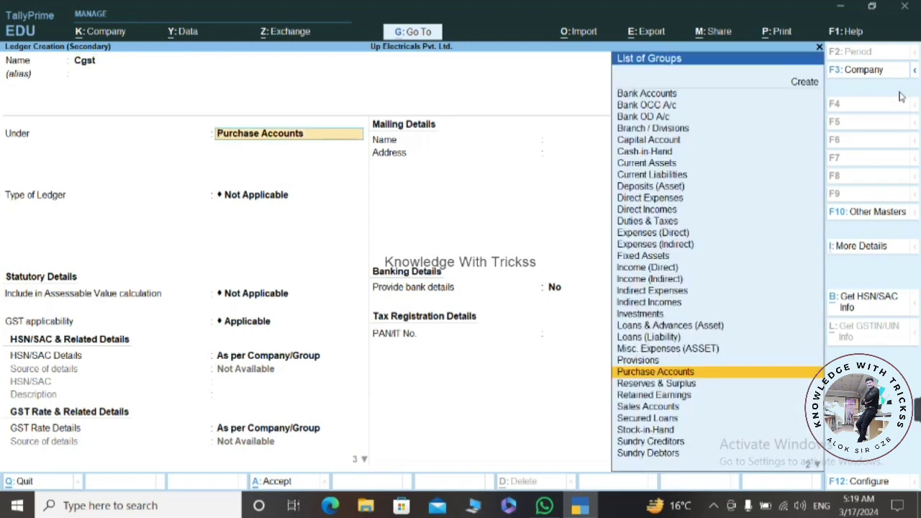
pyautogui.write('D')
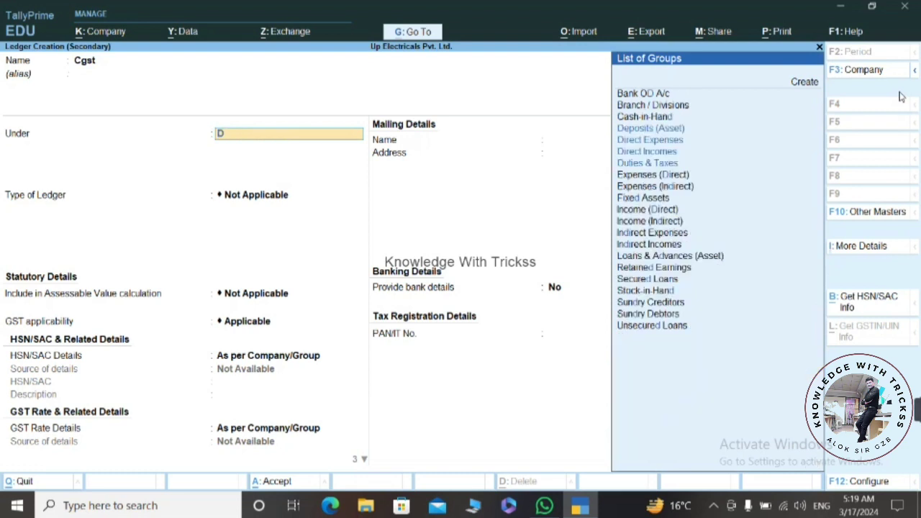
pyautogui.press('Down')
pyautogui.press('Down')
pyautogui.press('Down')
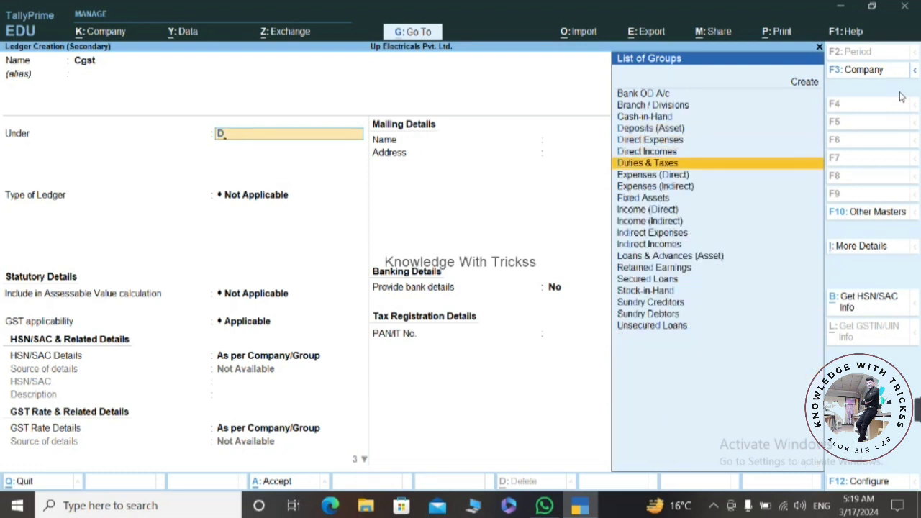
pyautogui.press('Return')
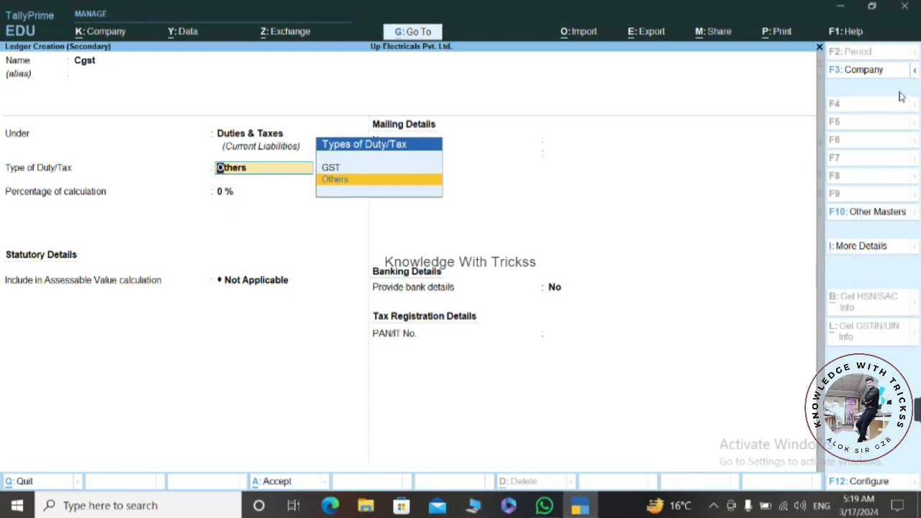
# Set the Cgst ledger's duty type to GST and tax type to CGST, save it and accept its calculated amount in the voucher
pyautogui.press('Up')
pyautogui.press('Return')
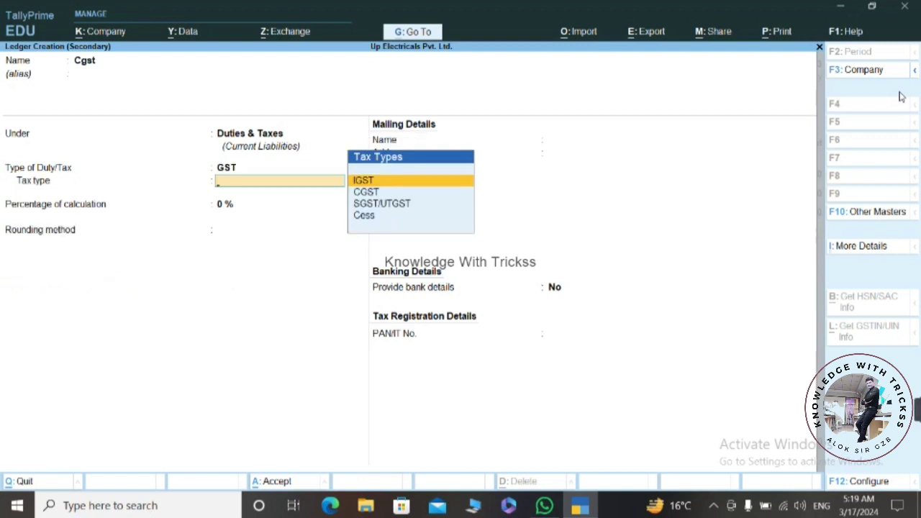
pyautogui.press('Down')
pyautogui.press('Return')
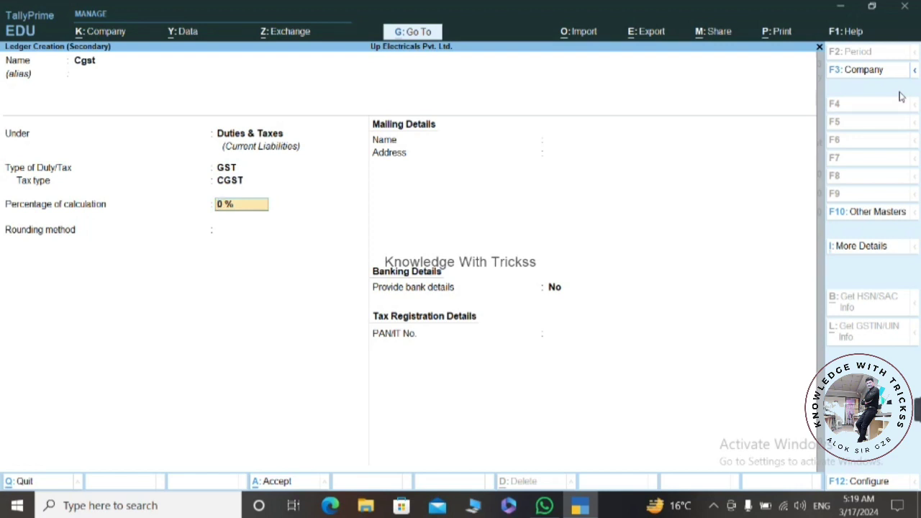
pyautogui.hotkey('ctrl', 'a')
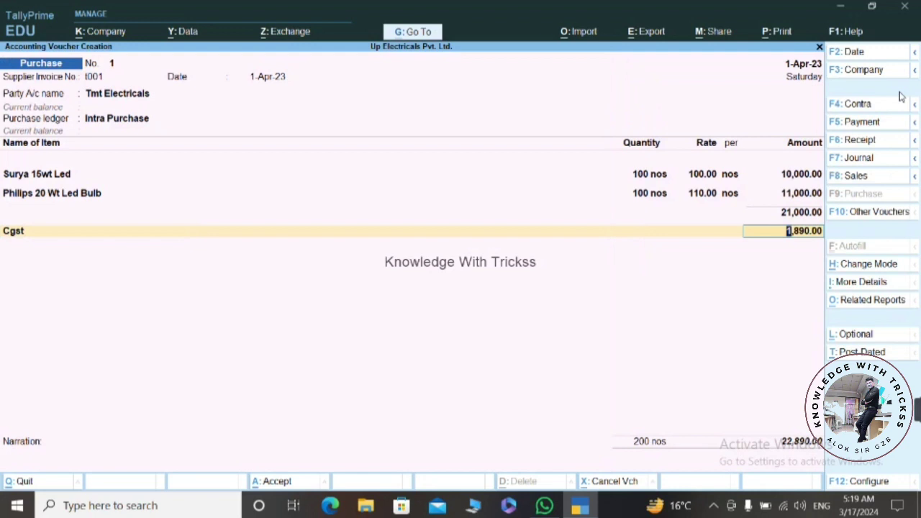
pyautogui.press('Return')
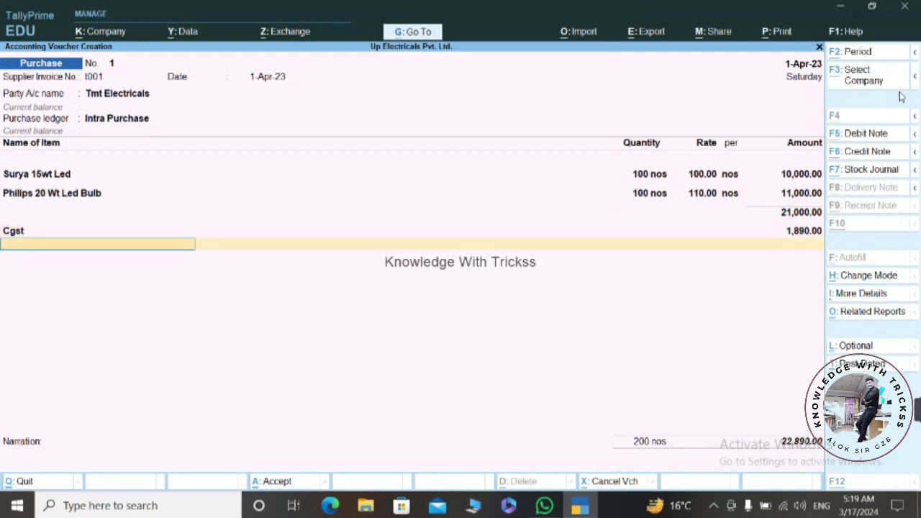
# Create a ledger named Sgst from the voucher under Duties & Taxes, with duty type GST and tax type SGST/UTGST
pyautogui.hotkey('alt', 'c')
pyautogui.write('Sgst')
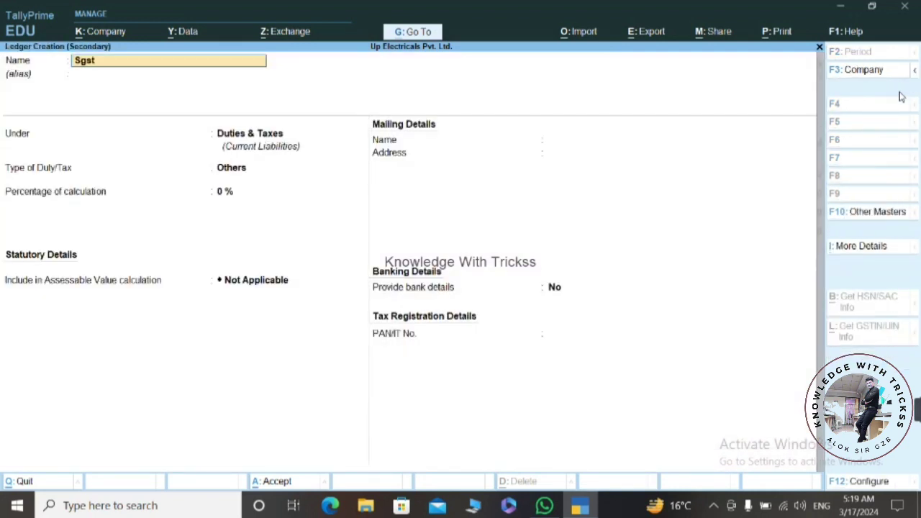
pyautogui.press('Return')
pyautogui.press('Return')
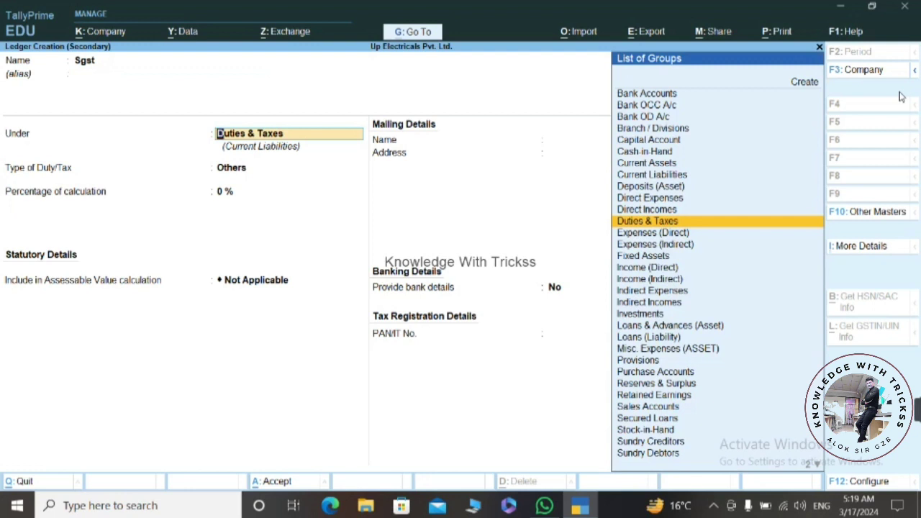
pyautogui.press('Return')
pyautogui.press('Up')
pyautogui.press('Return')
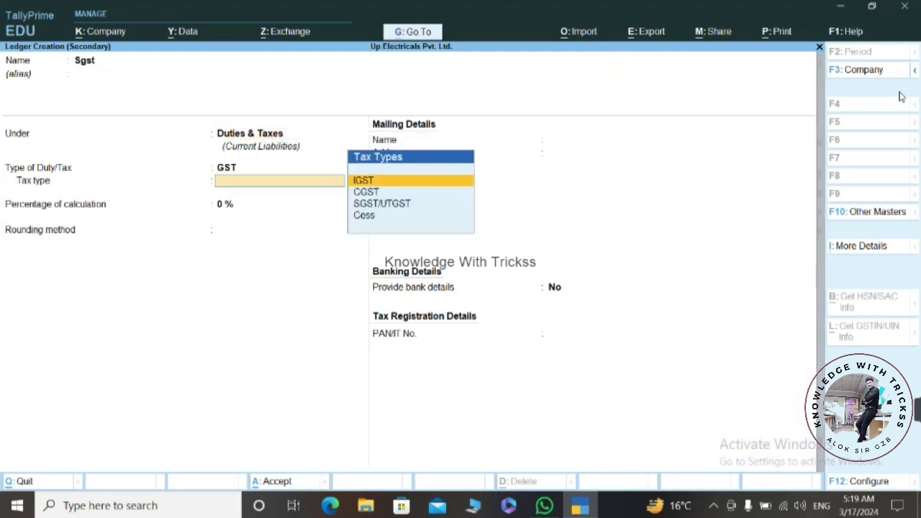
pyautogui.press('Down')
pyautogui.press('Down')
pyautogui.press('Return')
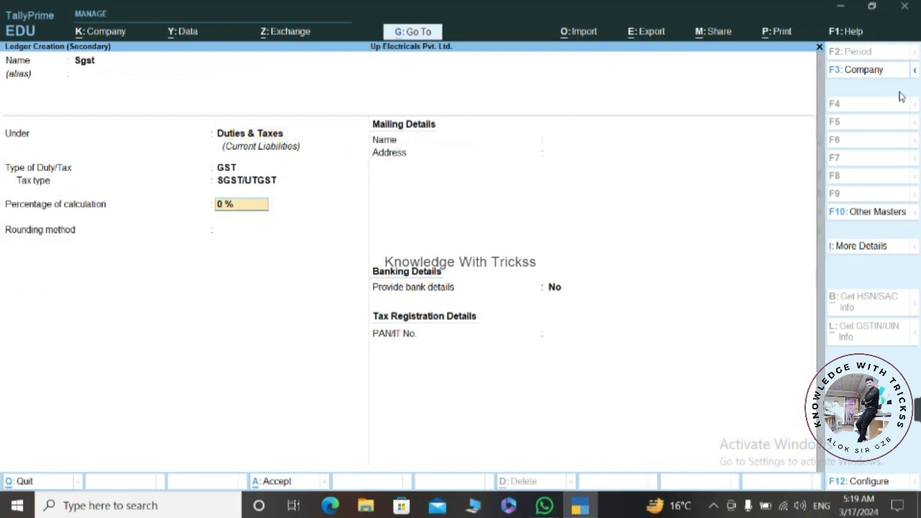
# Save the Sgst ledger with the remaining defaults and accept its calculated amount in the purchase voucher
pyautogui.press('Return')
pyautogui.press('Return')
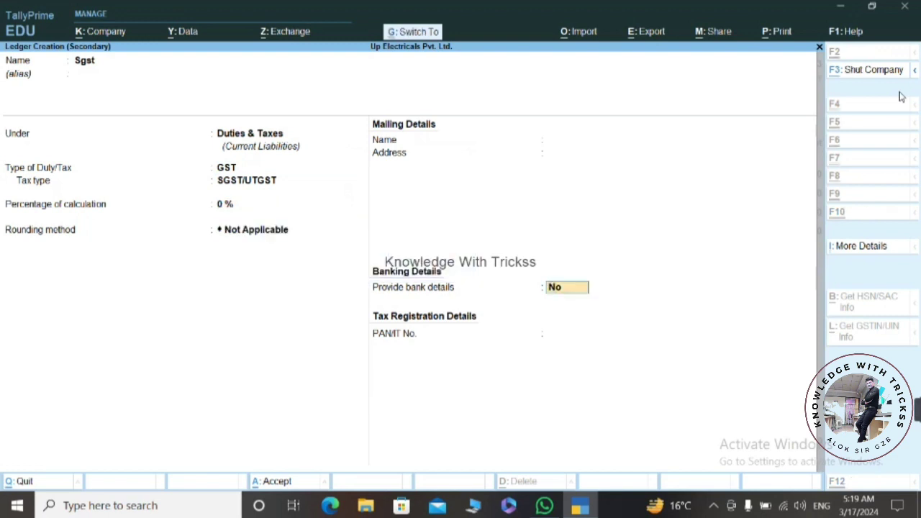
pyautogui.hotkey('ctrl', 'a')
pyautogui.press('Return')
pyautogui.press('Return')
pyautogui.press('Return')
pyautogui.press('Return')
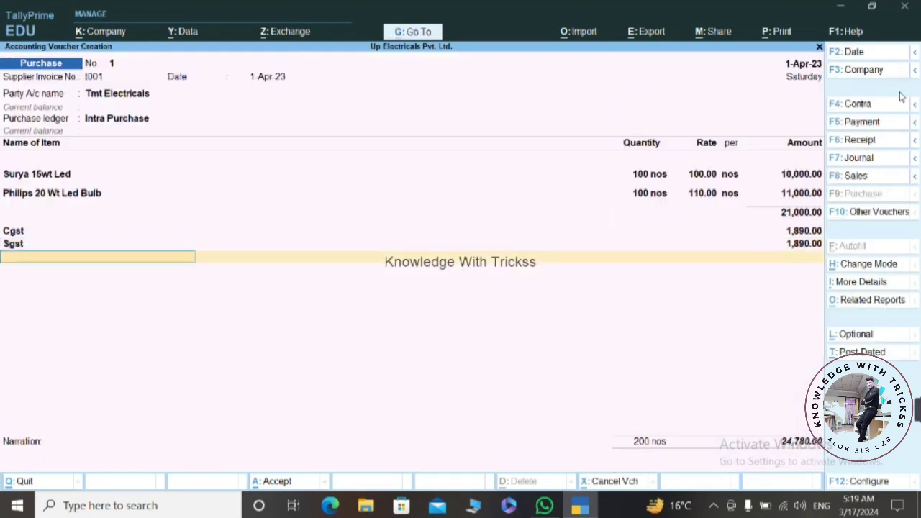
# End the ledger list, accept the bill-wise New Ref t001 for Tmt Electricals and save the purchase voucher
pyautogui.press('Return')
pyautogui.press('Return')
pyautogui.press('Return')
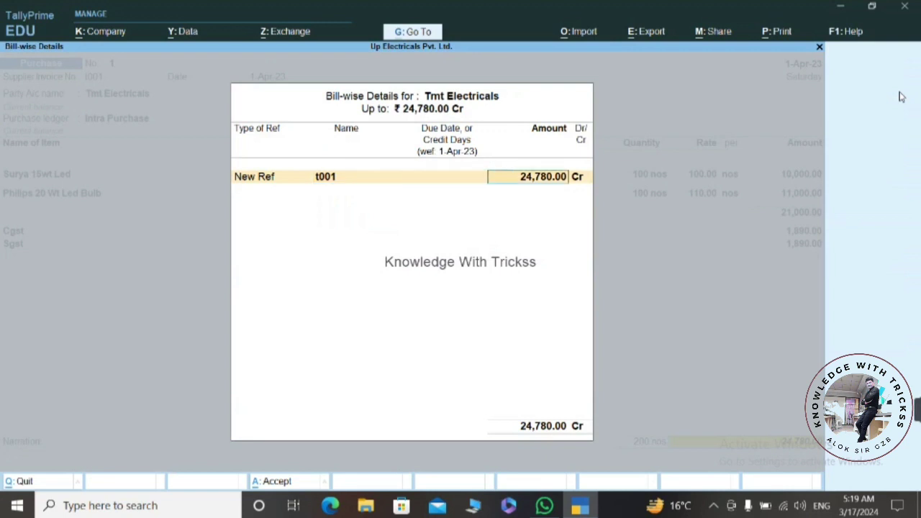
pyautogui.press('Return')
pyautogui.press('Return')
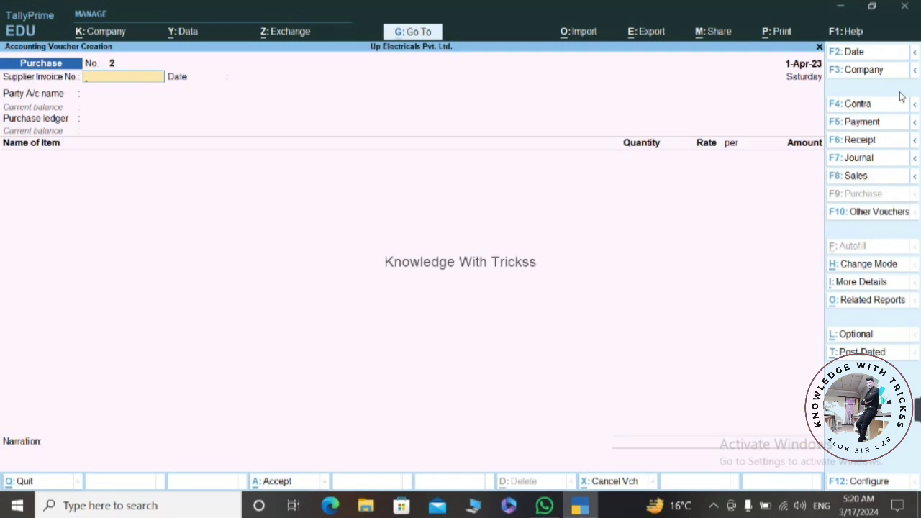
# Enter supplier invoice number 111 dated 1-Apr-23 in the second purchase voucher and start creating a new party ledger
pyautogui.write('111')
pyautogui.press('Return')
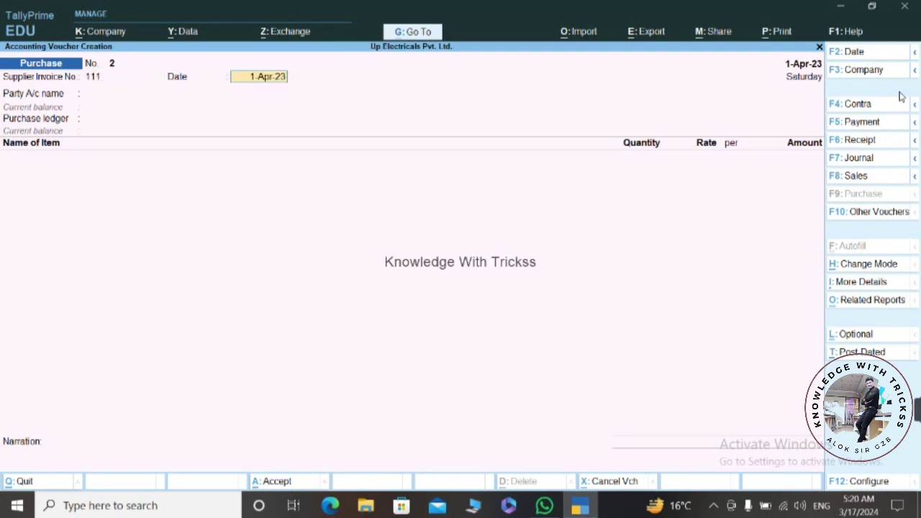
pyautogui.press('Return')
pyautogui.press('Up')
pyautogui.press('Return')
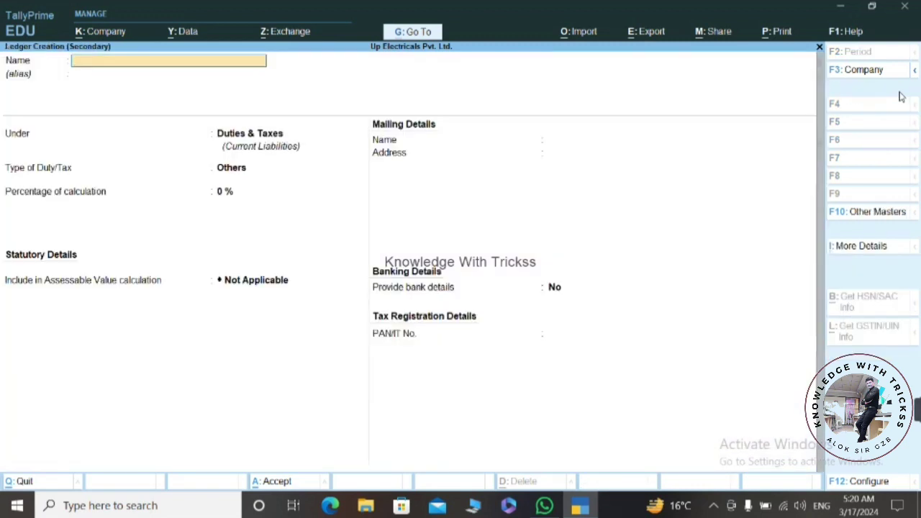
# Name the party ledger Delhi Electricals and place it under the Sundry Creditors group
pyautogui.write('Delhi Electricals')
pyautogui.press('Return')
pyautogui.write('S')
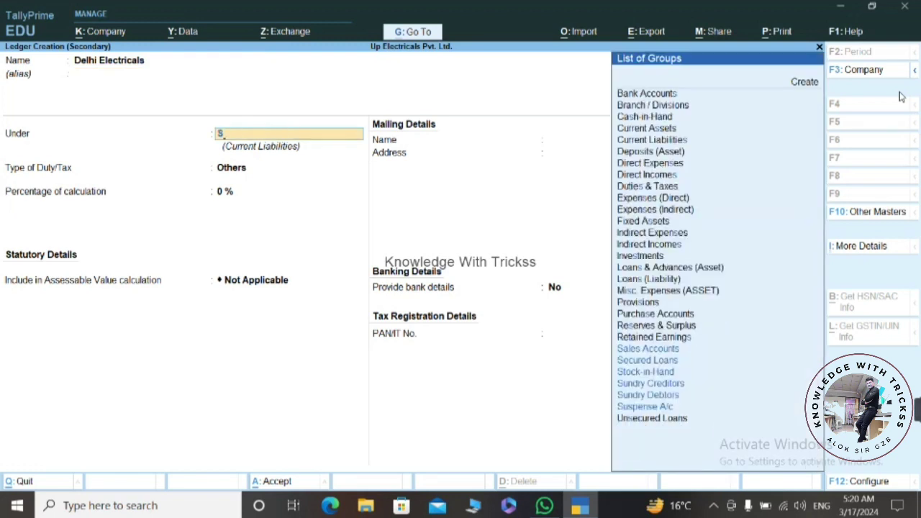
pyautogui.press('Down')
pyautogui.press('Down')
pyautogui.press('Down')
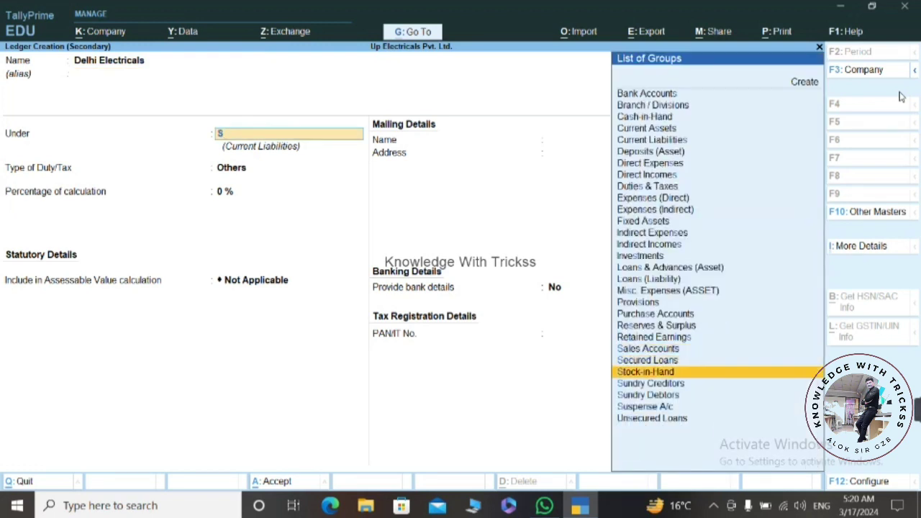
pyautogui.press('Return')
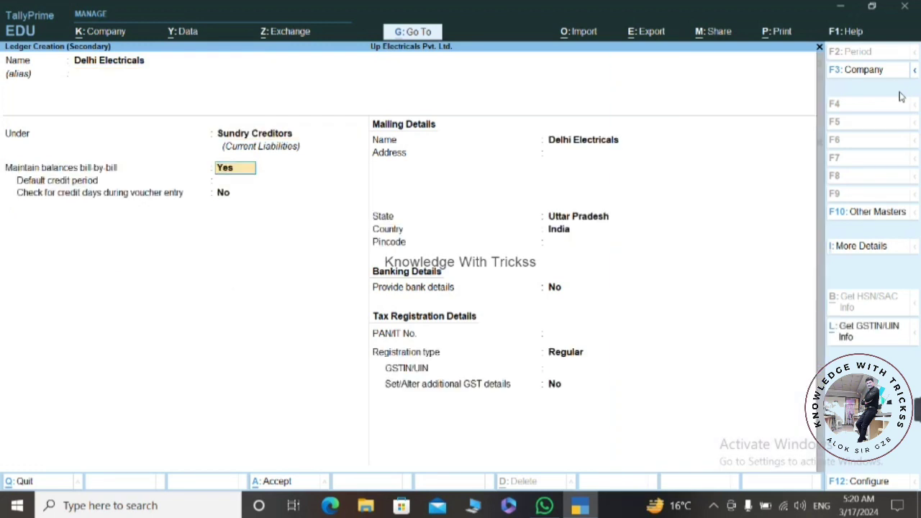
# Set the Delhi Electricals ledger's state to Delhi, save it and accept the party details for the voucher
pyautogui.press('Return')
pyautogui.press('Return')
pyautogui.press('Return')
pyautogui.press('Return')
pyautogui.press('Return')
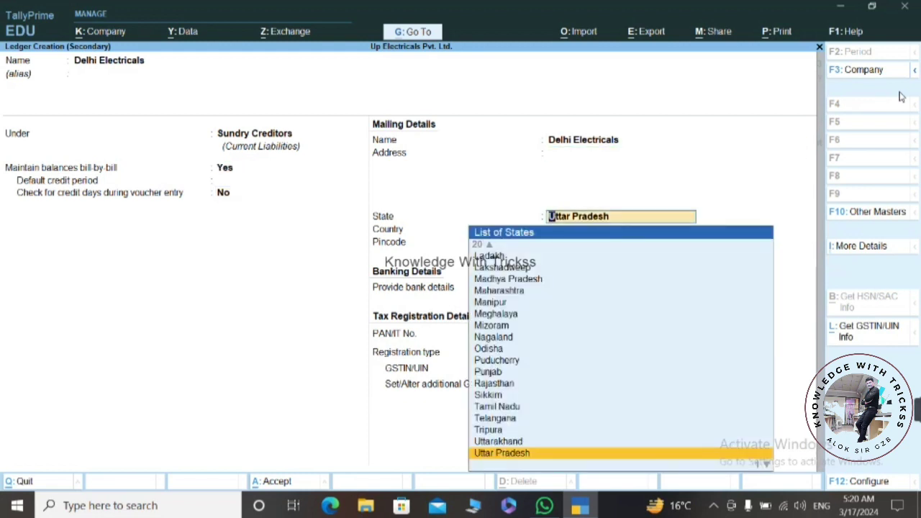
pyautogui.write('D')
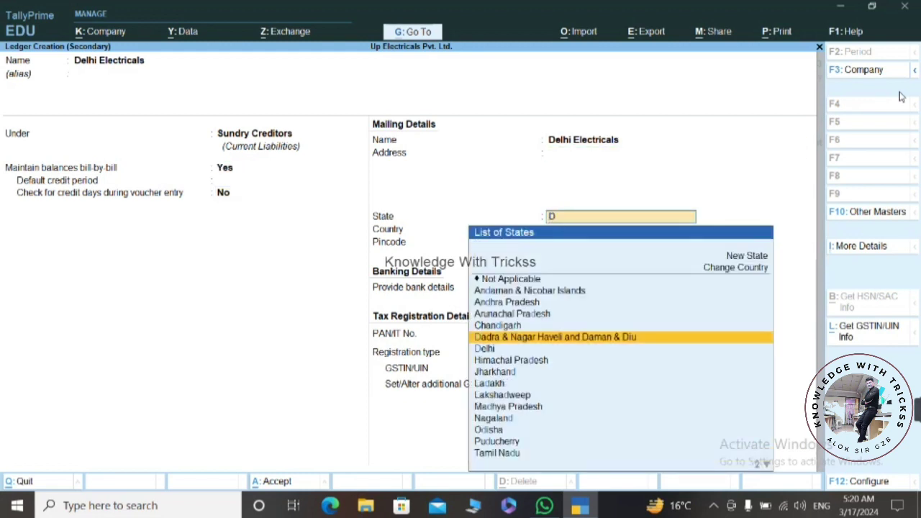
pyautogui.press('Down')
pyautogui.press('Return')
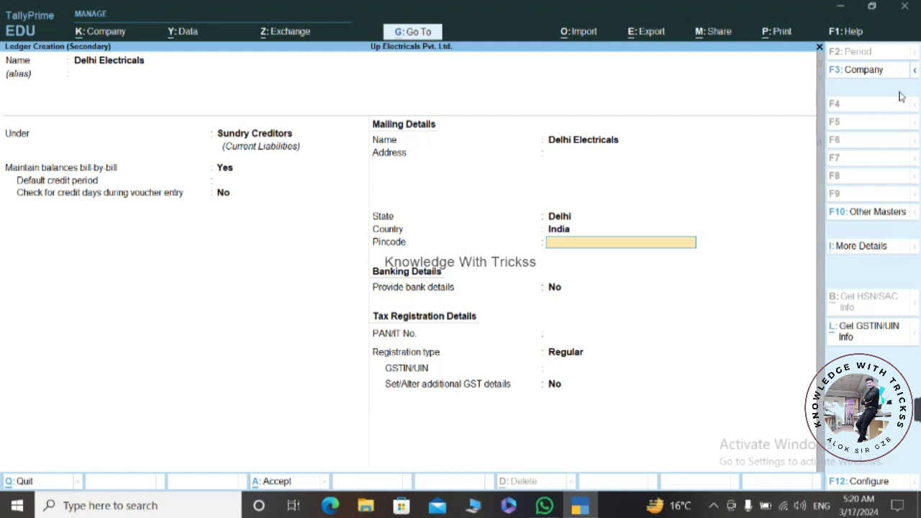
pyautogui.press('ctrl')
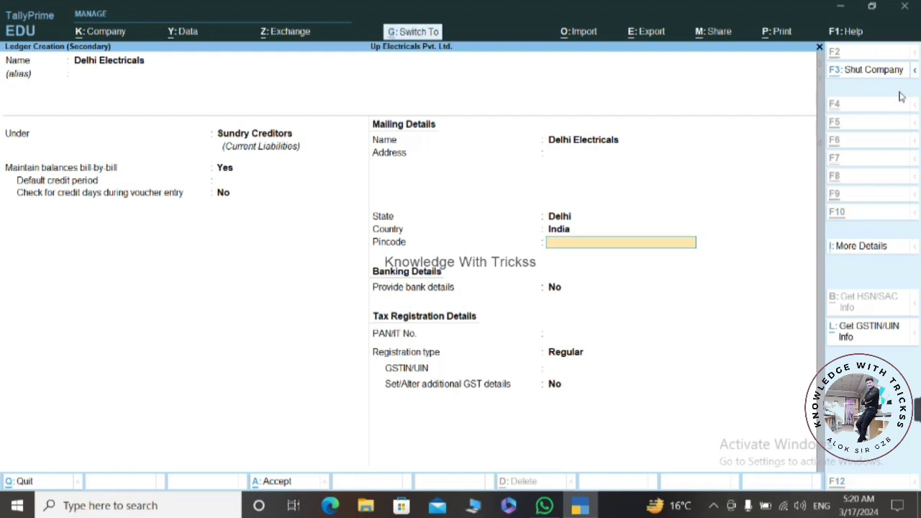
pyautogui.hotkey('ctrl', 'a')
pyautogui.hotkey('ctrl', 'a')
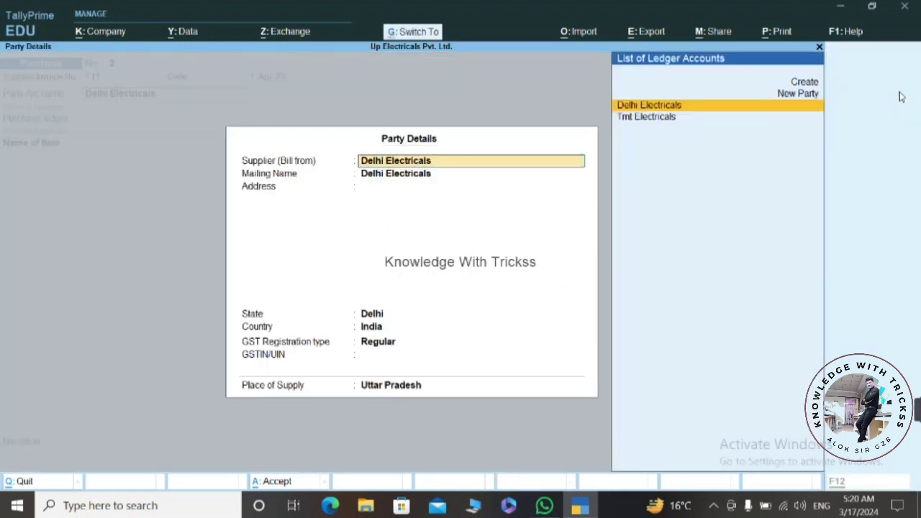
pyautogui.hotkey('ctrl', 'a')
# Start a new purchase ledger named Interstate Purchase and place it under the Purchase Accounts group
pyautogui.press('Up')
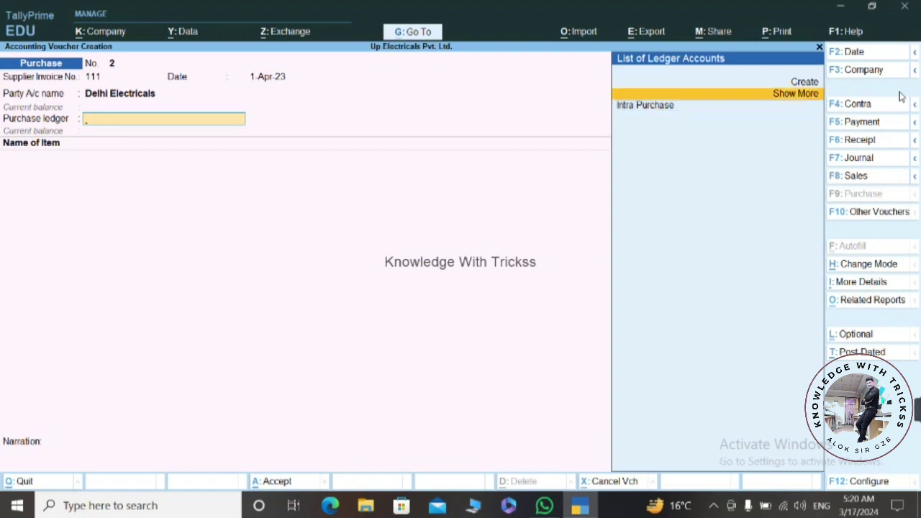
pyautogui.press('Up')
pyautogui.press('Return')
pyautogui.write('In')
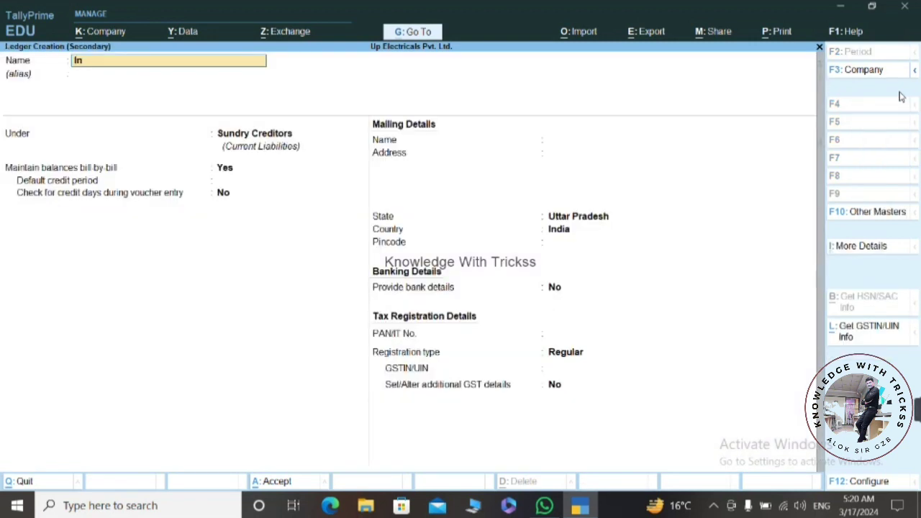
pyautogui.write('terstate Purchas')
pyautogui.press('BackSpace')
pyautogui.write('ase')
pyautogui.press('Return')
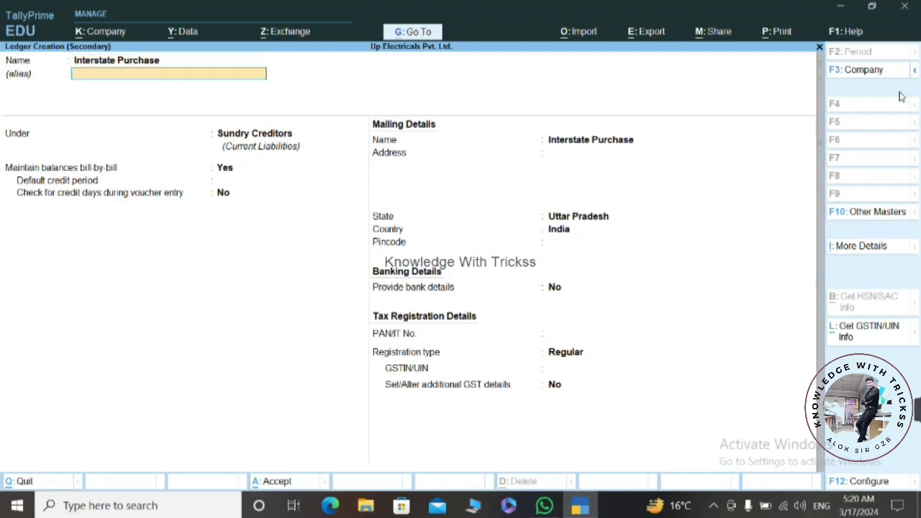
pyautogui.press('Return')
pyautogui.write('P')
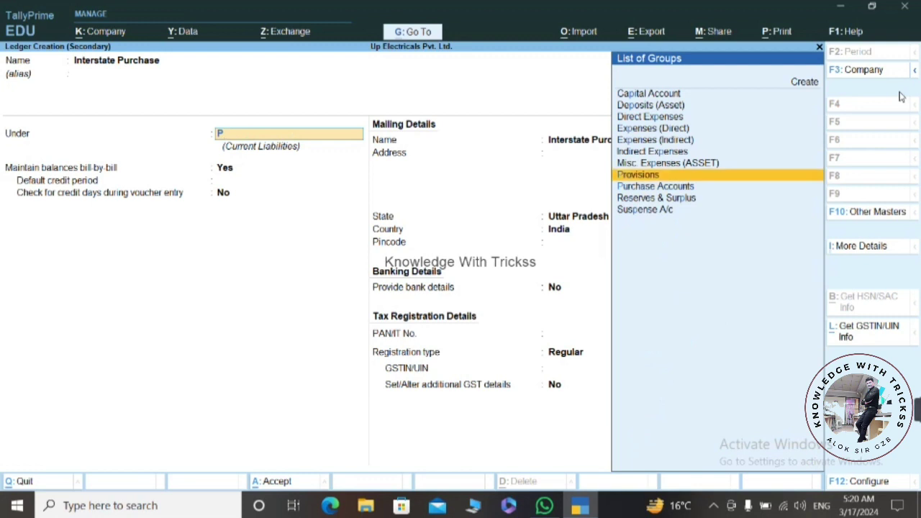
pyautogui.press('Down')
pyautogui.press('Return')
# Set the Interstate Purchase ledger's type of supply to Goods, keep the other defaults and save it
pyautogui.press('Return')
pyautogui.press('Return')
pyautogui.press('Return')
pyautogui.press('Return')
pyautogui.press('Return')
pyautogui.press('Return')
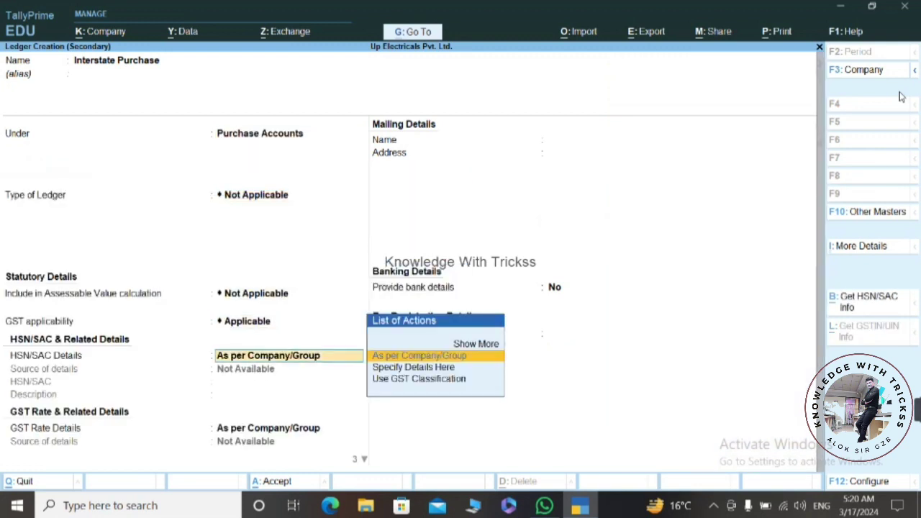
pyautogui.press('BackSpace')
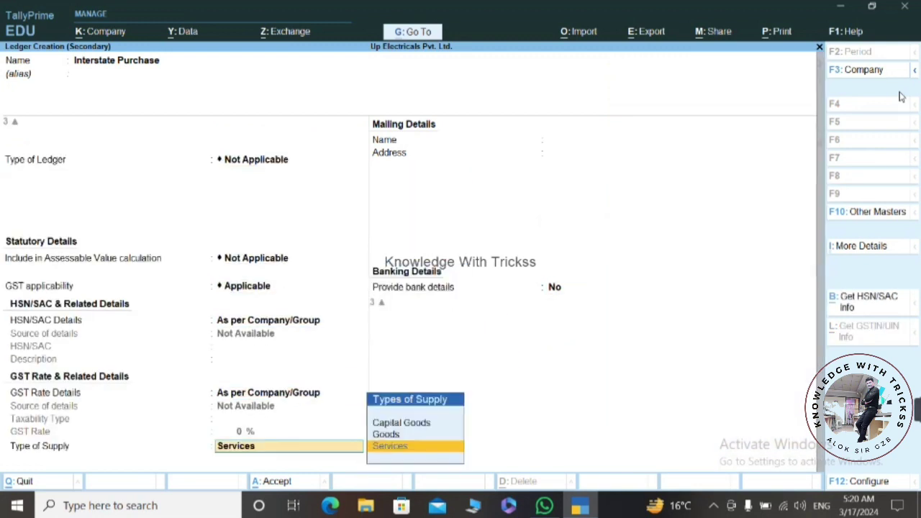
pyautogui.press('Up')
pyautogui.press('Return')
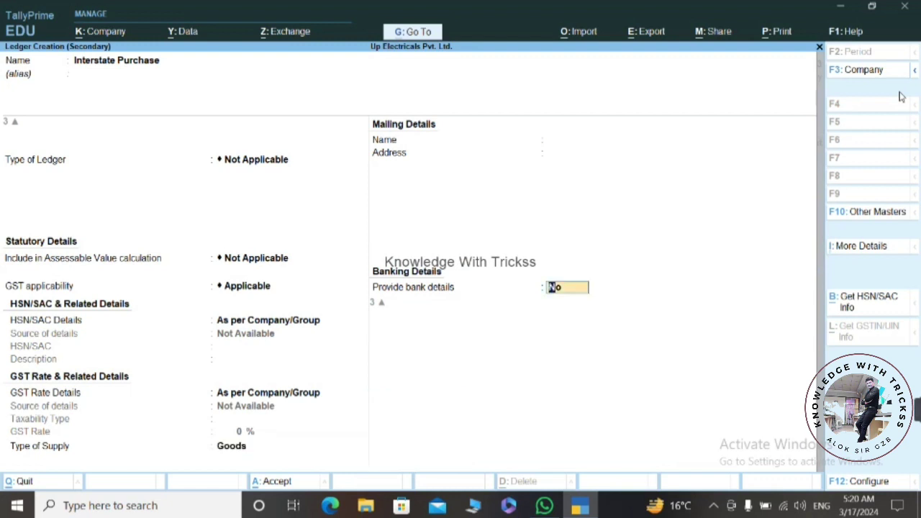
pyautogui.press('Return')
pyautogui.press('Return')
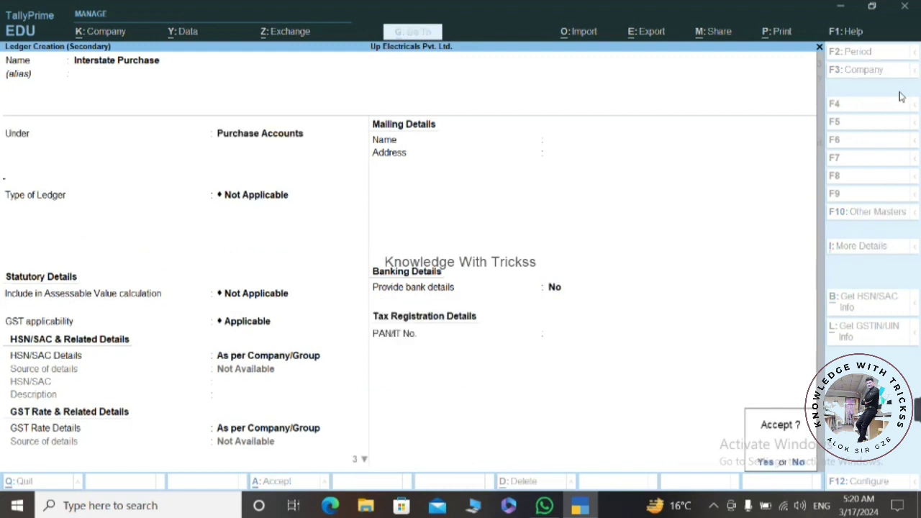
pyautogui.press('Return')
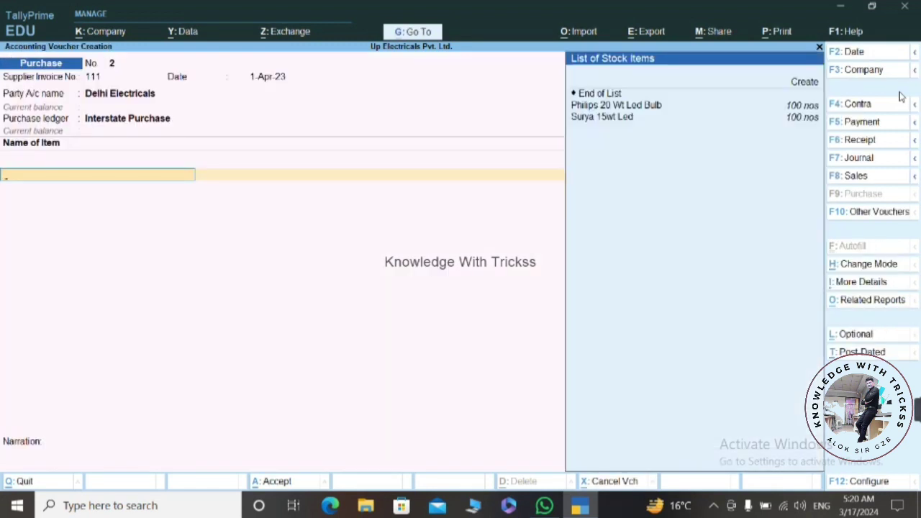
# Add 100 nos of Philips 20 Wt Led Bulb to the voucher at a rate of 110 per nos
pyautogui.press('Down')
pyautogui.press('Down')
pyautogui.press('Down')
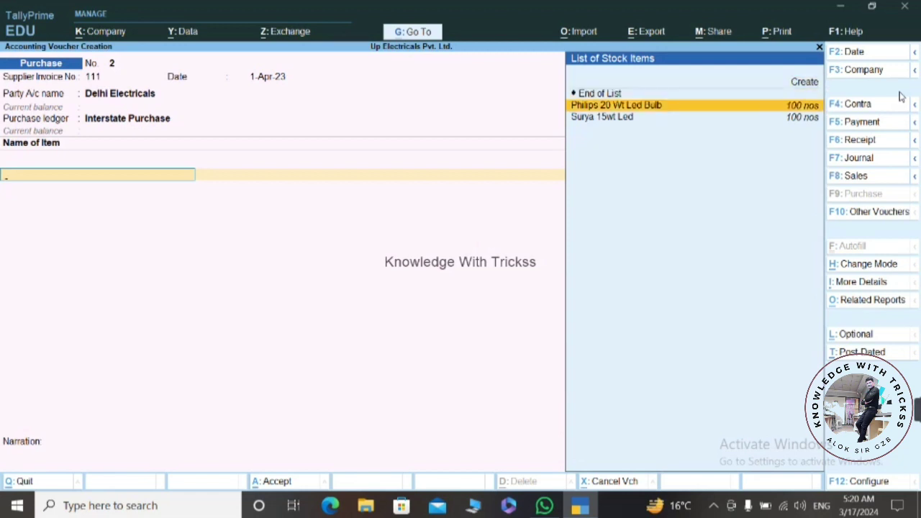
pyautogui.press('Return')
pyautogui.write('100')
pyautogui.press('Return')
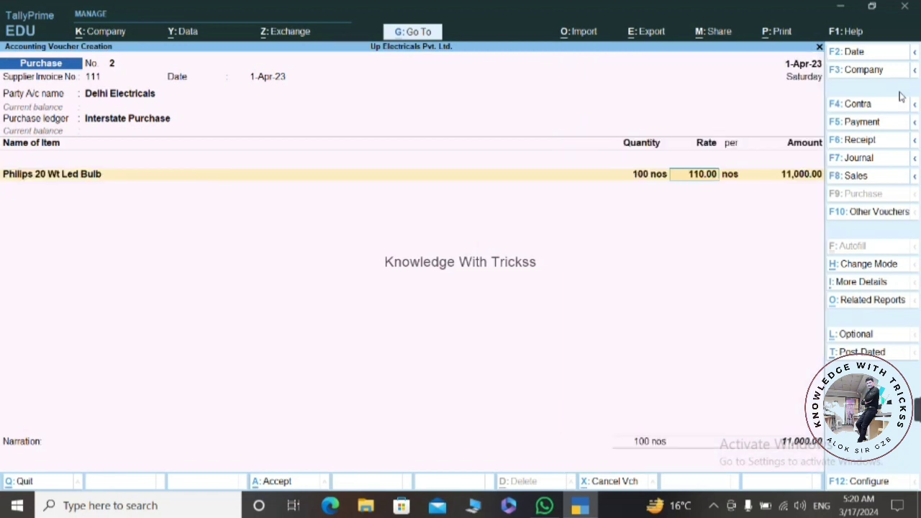
pyautogui.press('Return')
pyautogui.press('Return')
pyautogui.press('Return')
# Add 100 nos of Surya 15wt Led at a rate of 100 per nos and end the item list
pyautogui.press('Down')
pyautogui.press('Down')
pyautogui.press('Down')
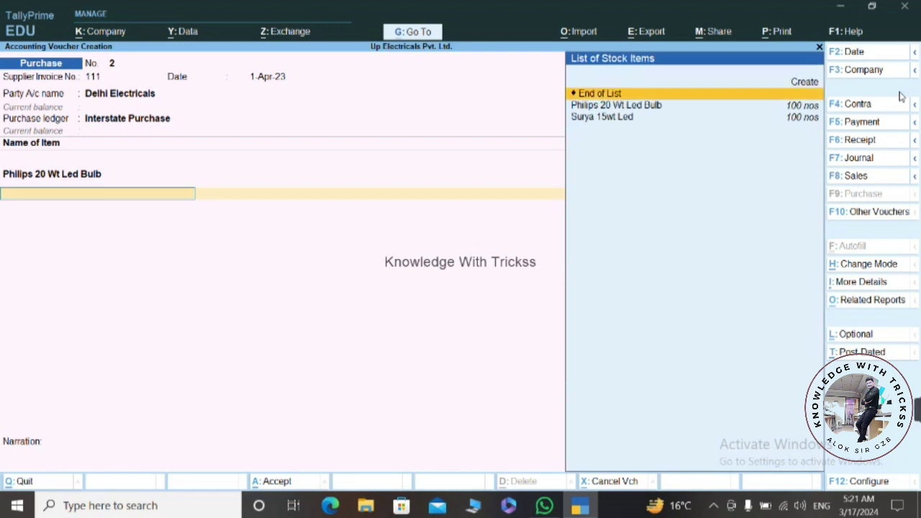
pyautogui.press('Return')
pyautogui.write('100')
pyautogui.press('Return')
pyautogui.press('Return')
pyautogui.press('Return')
pyautogui.press('Return')
pyautogui.press('Return')
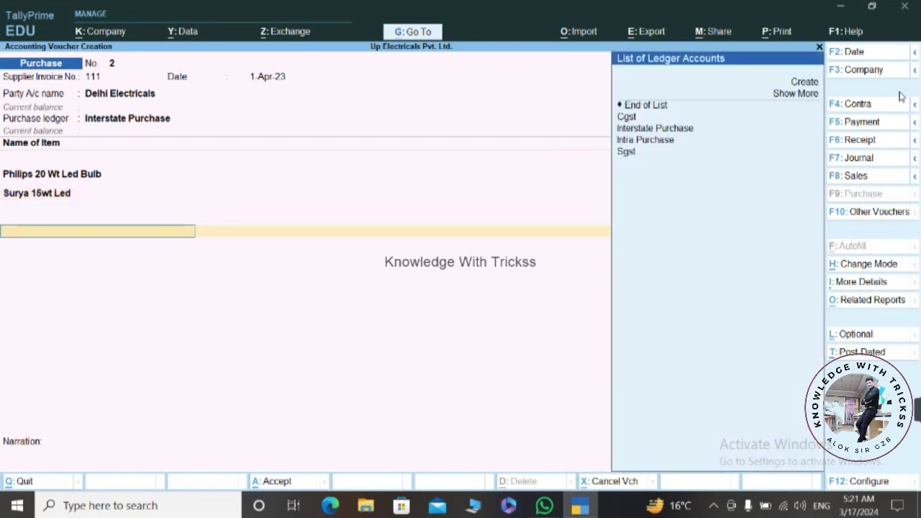
pyautogui.press('Down')
pyautogui.press('Return')
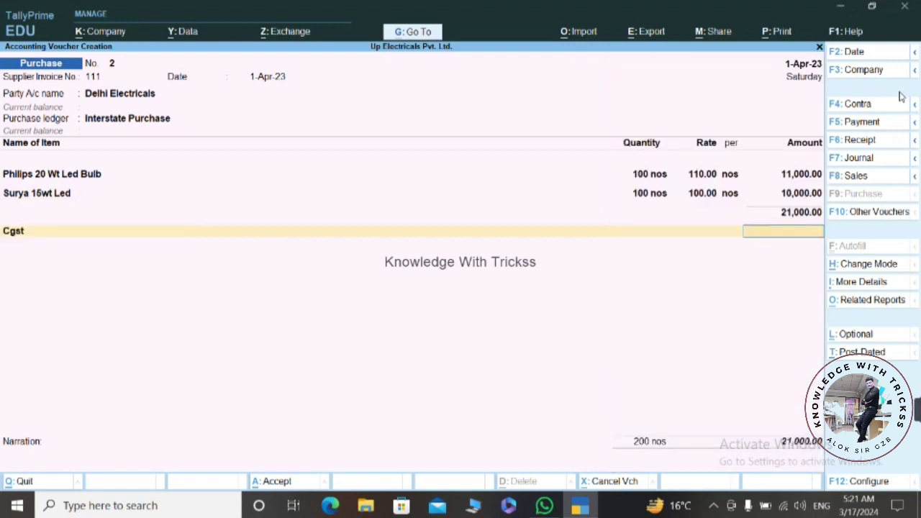
pyautogui.press('BackSpace')
# Replace Cgst on the purchase voucher's tax line with a new ledger named Igst, placed under the Duties & Taxes group
pyautogui.press('Up')
pyautogui.press('Up')
pyautogui.press('Up')
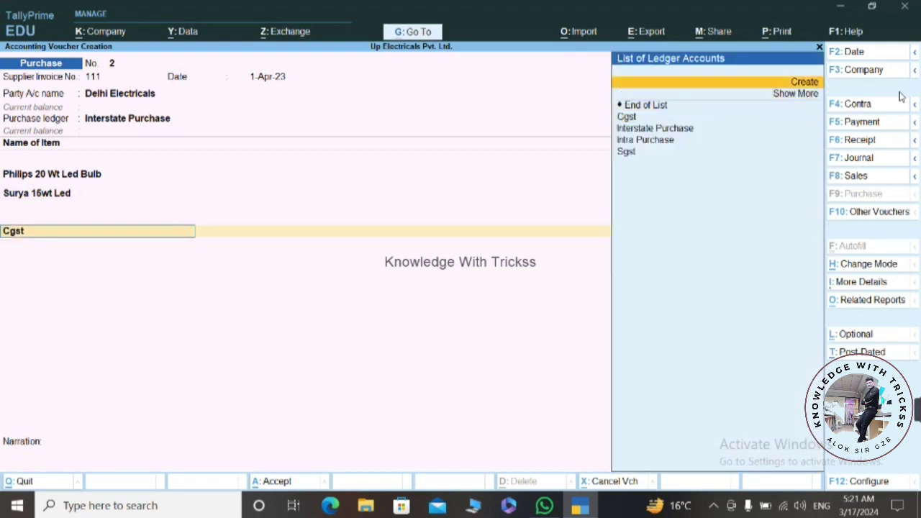
pyautogui.press('Return')
pyautogui.write('Ig')
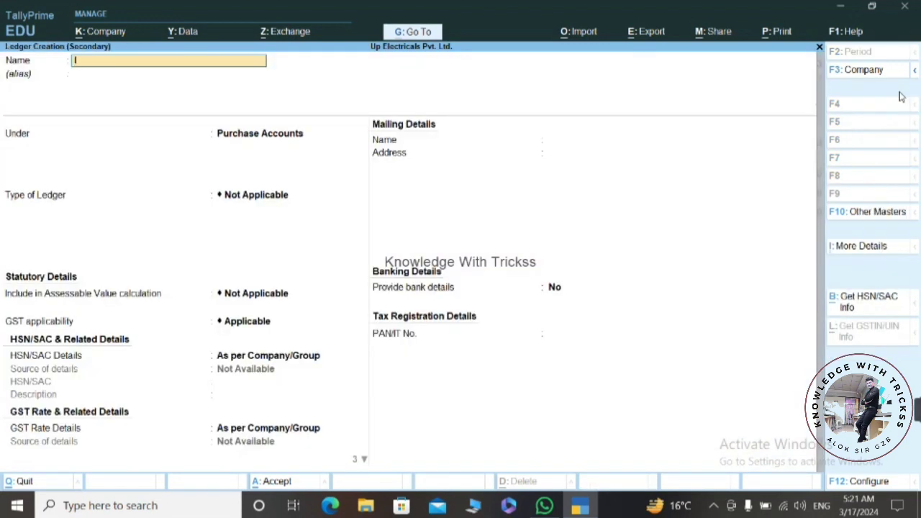
pyautogui.press('BackSpace')
pyautogui.write('gst')
pyautogui.press('Return')
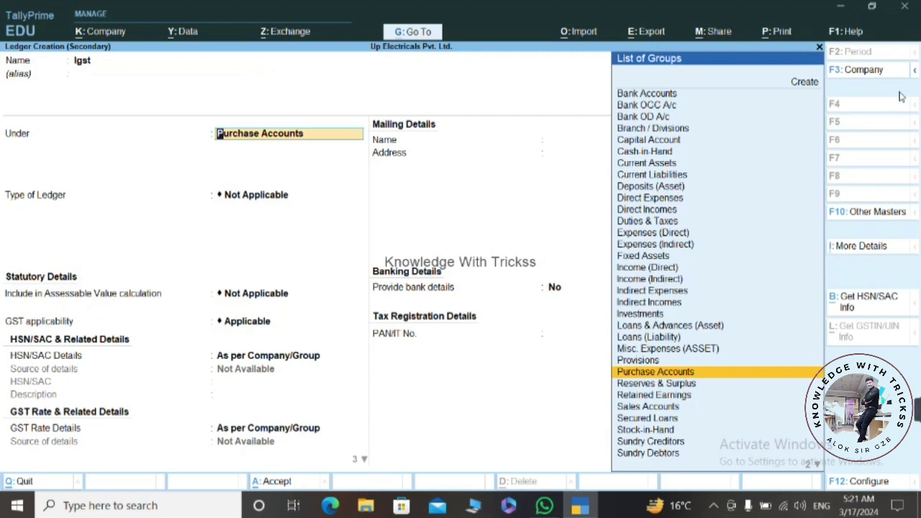
pyautogui.write('D')
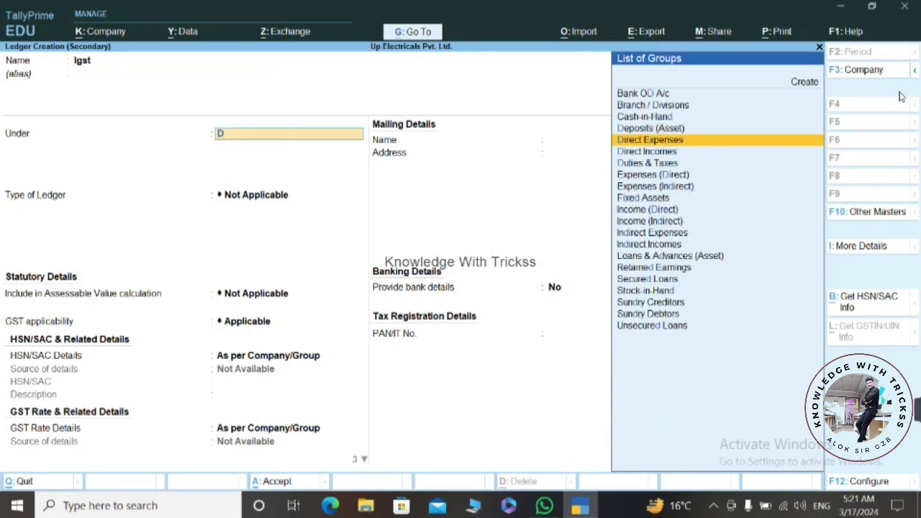
pyautogui.press('Down')
pyautogui.press('Down')
pyautogui.press('Return')
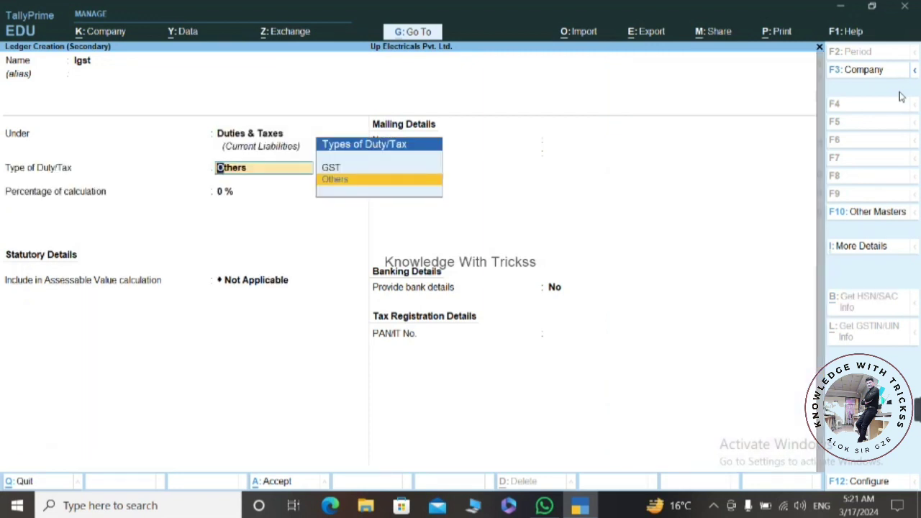
# Set the Igst ledger's duty type to GST and tax type to IGST, save it and apply it to the voucher
pyautogui.press('Up')
pyautogui.press('Return')
pyautogui.press('Return')
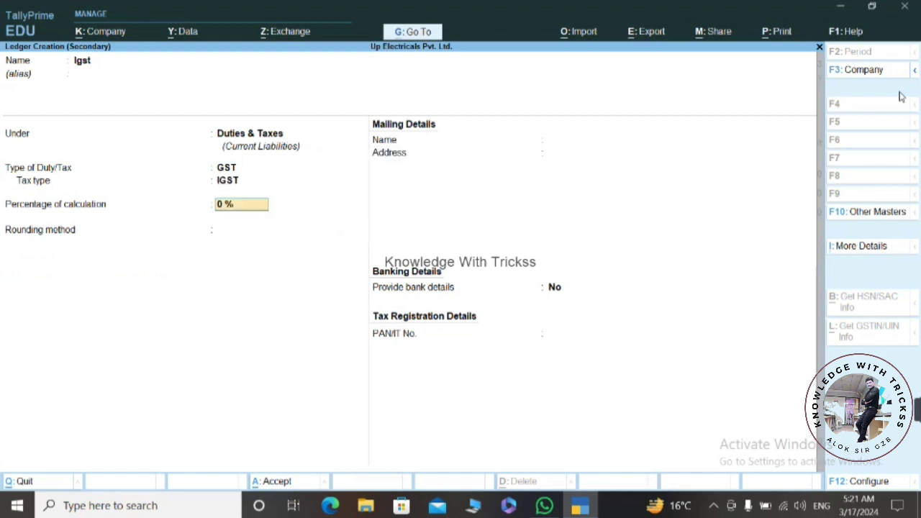
pyautogui.press('Return')
pyautogui.press('Return')
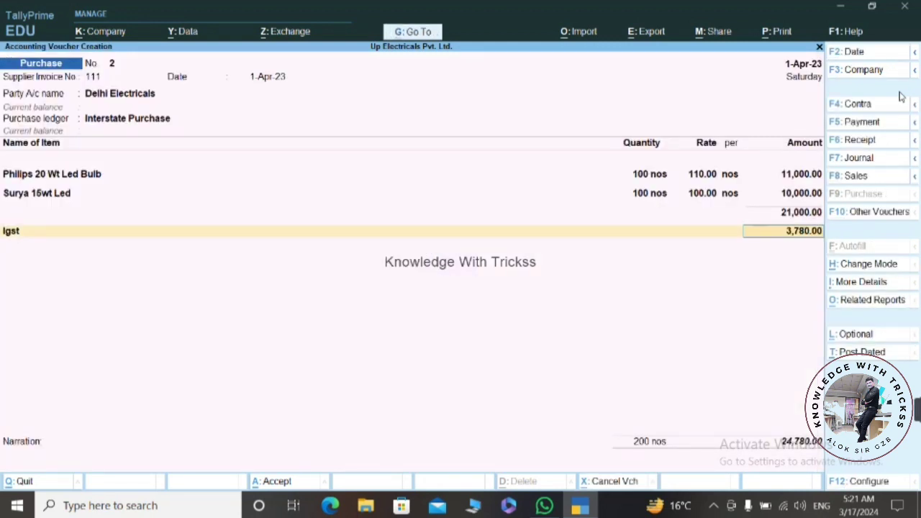
pyautogui.press('Return')
# Examine the detailed GST tax analysis of the interstate purchase voucher and return to the voucher
pyautogui.hotkey('ctrl', 'o')
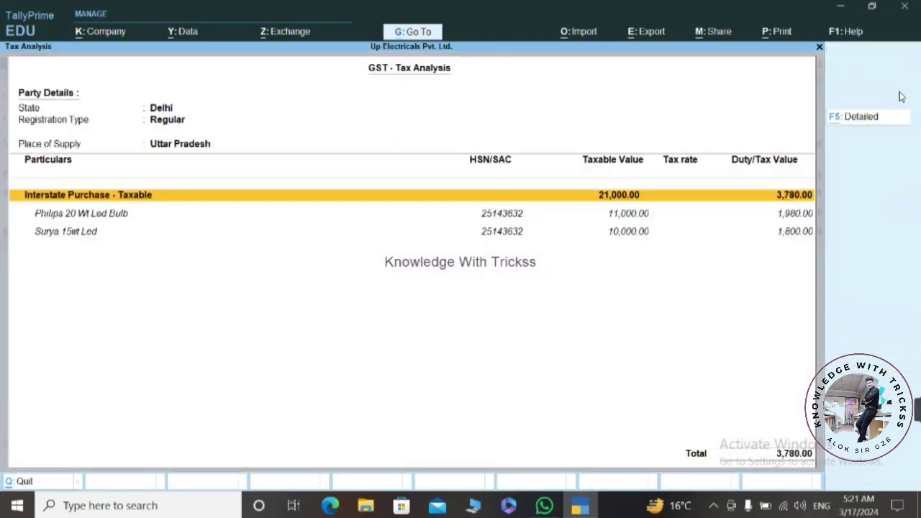
pyautogui.press('F5')
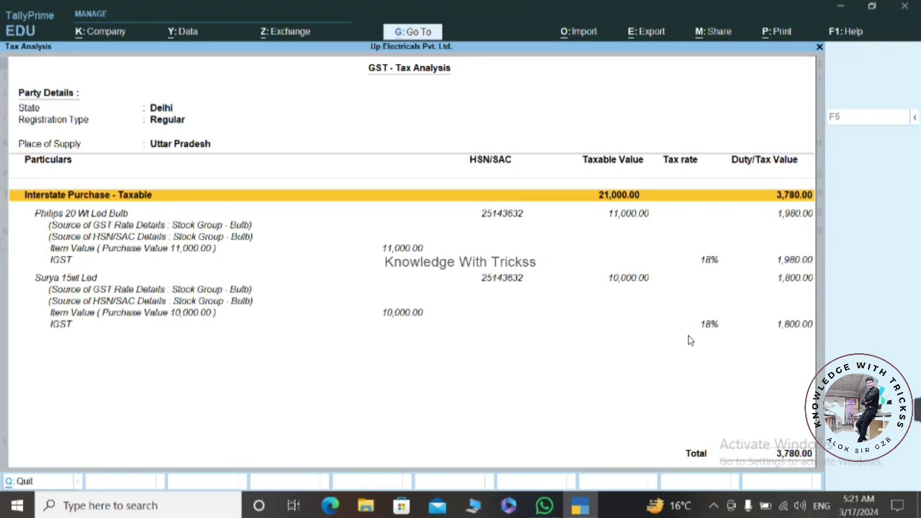
pyautogui.press('Escape')
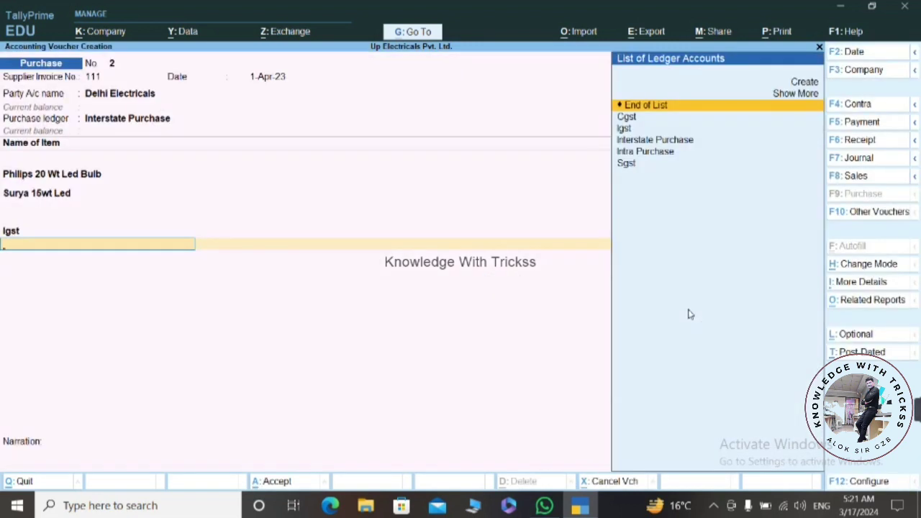
# End the ledger list, accept the New Ref bill-wise details for Delhi Electricals and save the purchase voucher
pyautogui.press('ctrl')
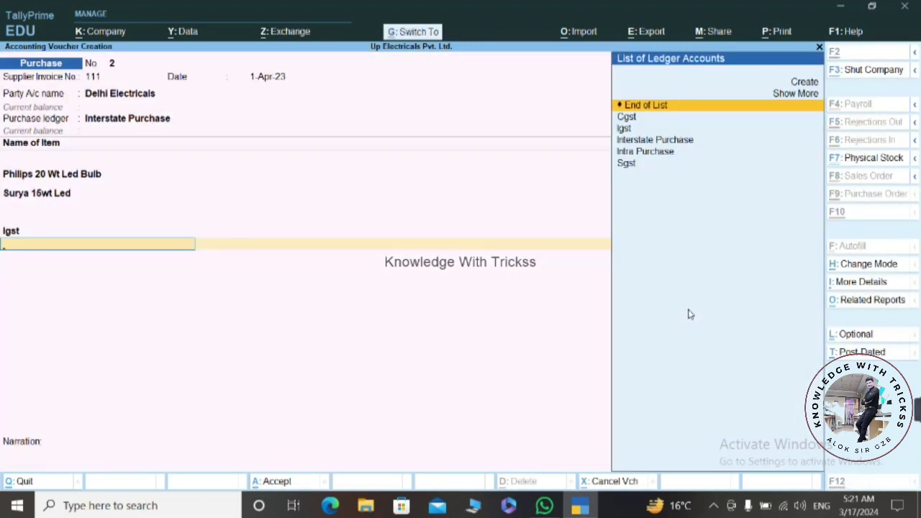
pyautogui.press('Return')
pyautogui.press('Return')
pyautogui.press('Return')
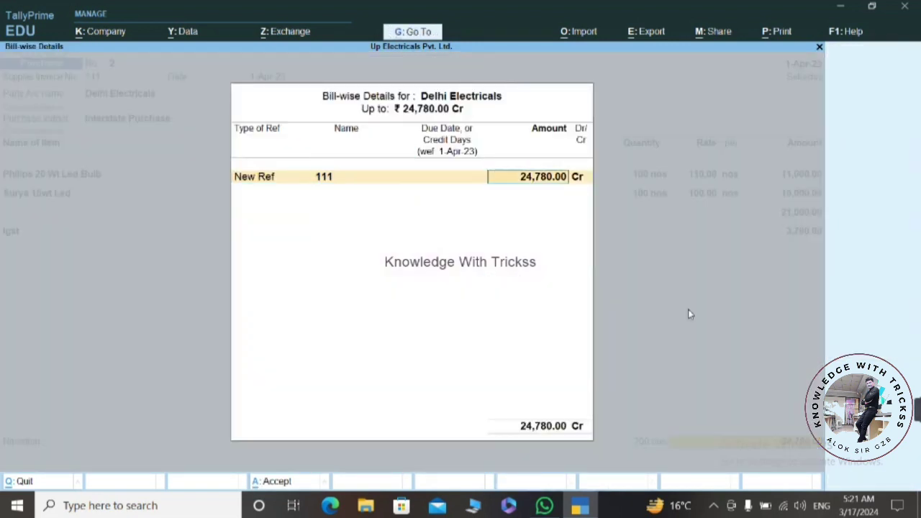
pyautogui.press('Return')
pyautogui.press('Return')
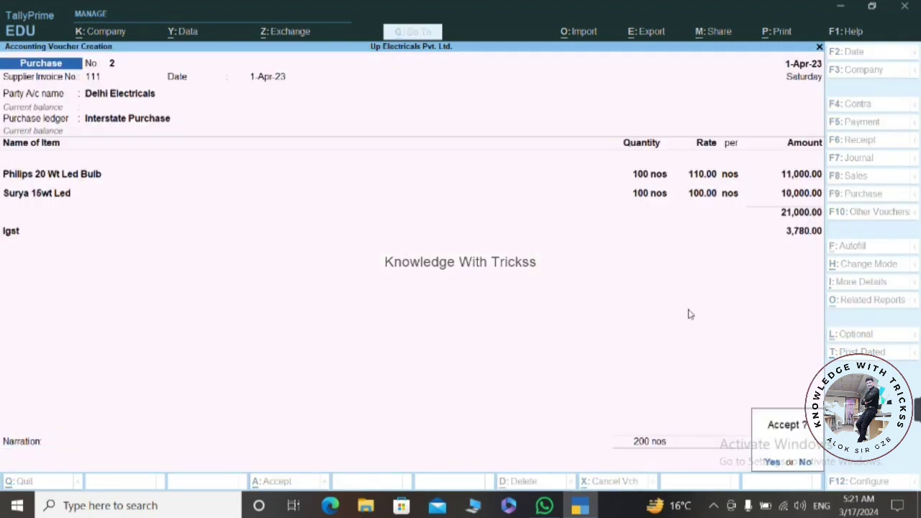
pyautogui.press('Return')
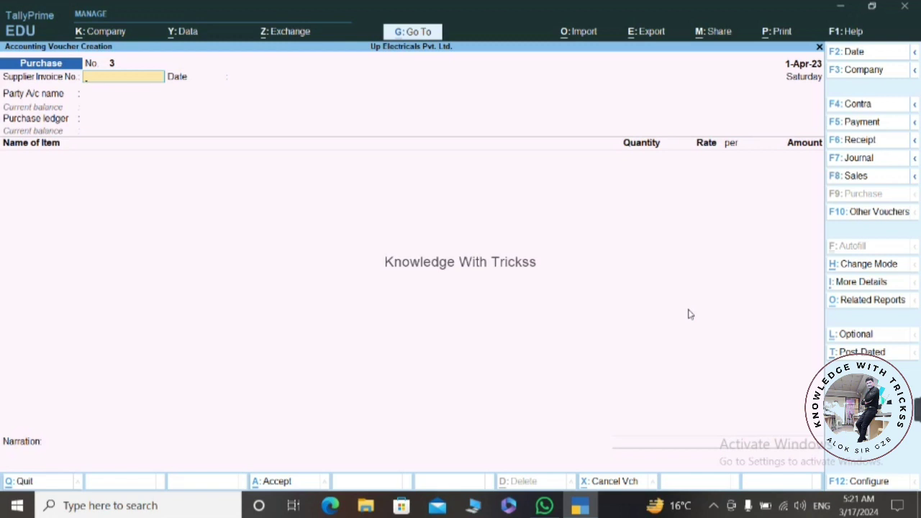
# Start a sales voucher and begin a new party ledger named Mr. U.P Electricals
pyautogui.press('F8')
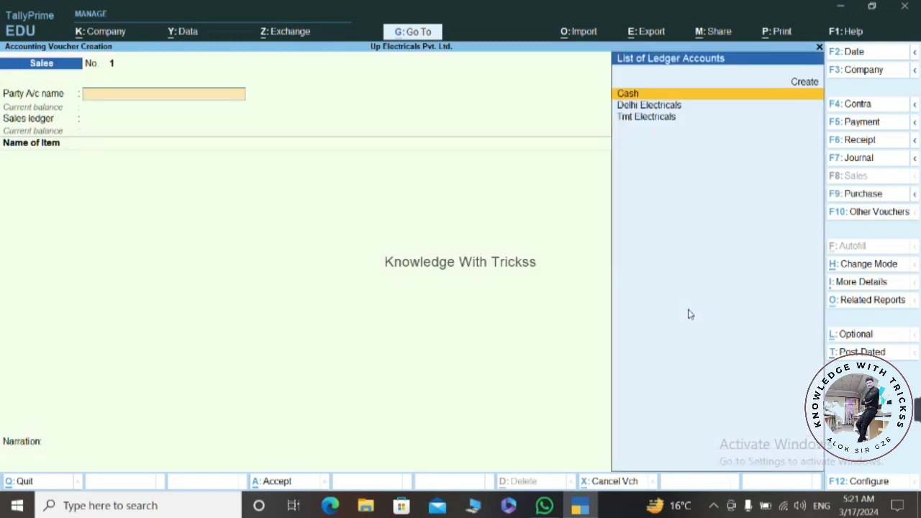
pyautogui.press('Up')
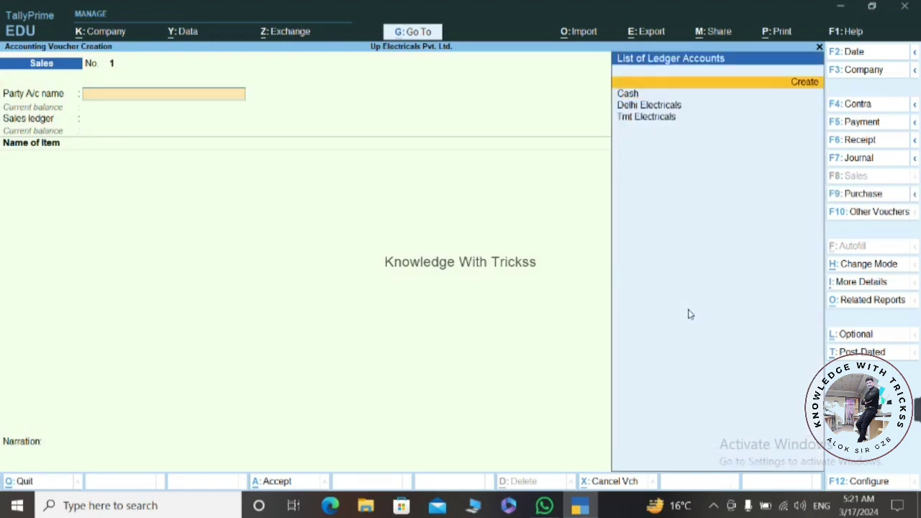
pyautogui.press('Return')
pyautogui.write('Mr.')
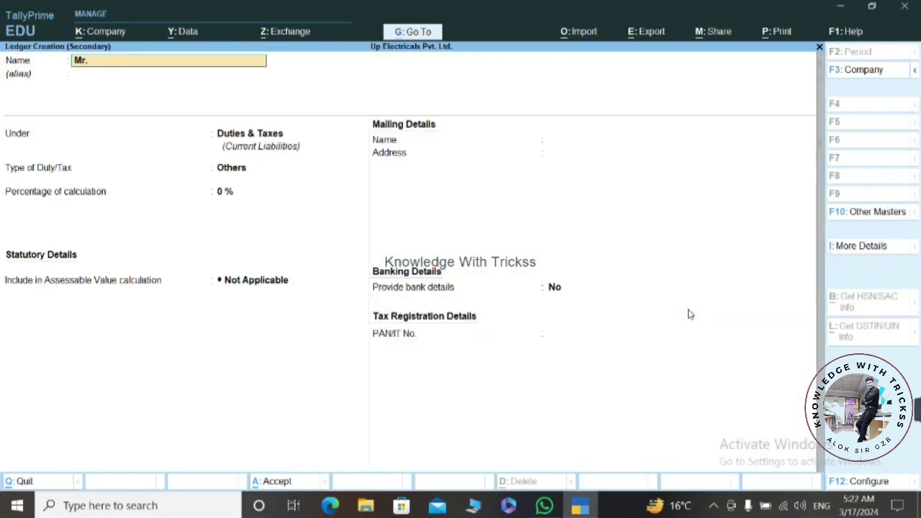
pyautogui.write(' Up')
pyautogui.press('BackSpace')
pyautogui.write('p')
pyautogui.press('BackSpace')
pyautogui.write('.P Electricals')
pyautogui.press('Return')
# Place the Mr. U.P Electricals ledger under Sundry Debtors, save it with the default details and accept the voucher's party details
pyautogui.write('Su')
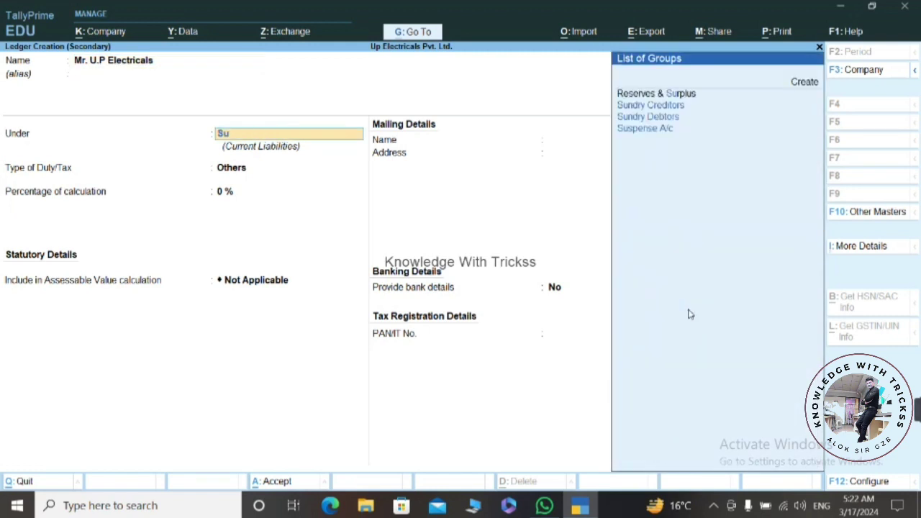
pyautogui.press('Down')
pyautogui.press('Down')
pyautogui.press('Return')
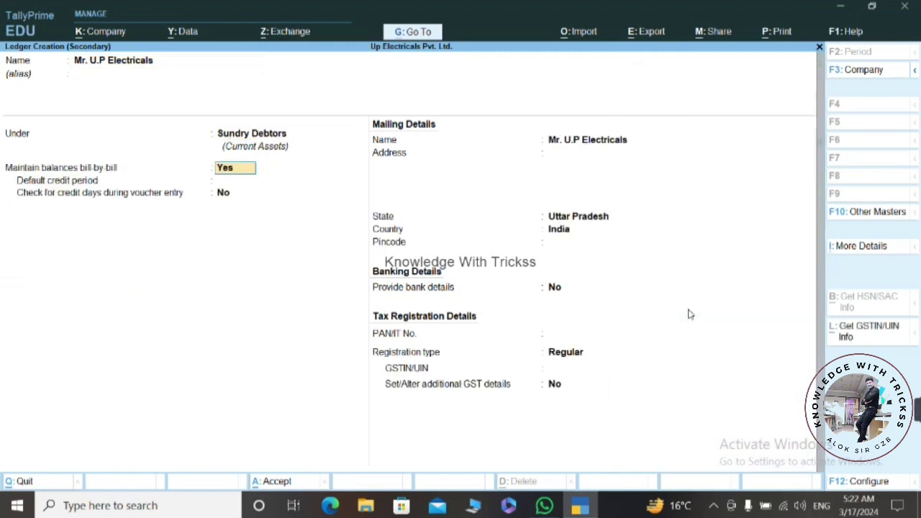
pyautogui.press('Return')
pyautogui.press('Return')
pyautogui.press('Return')
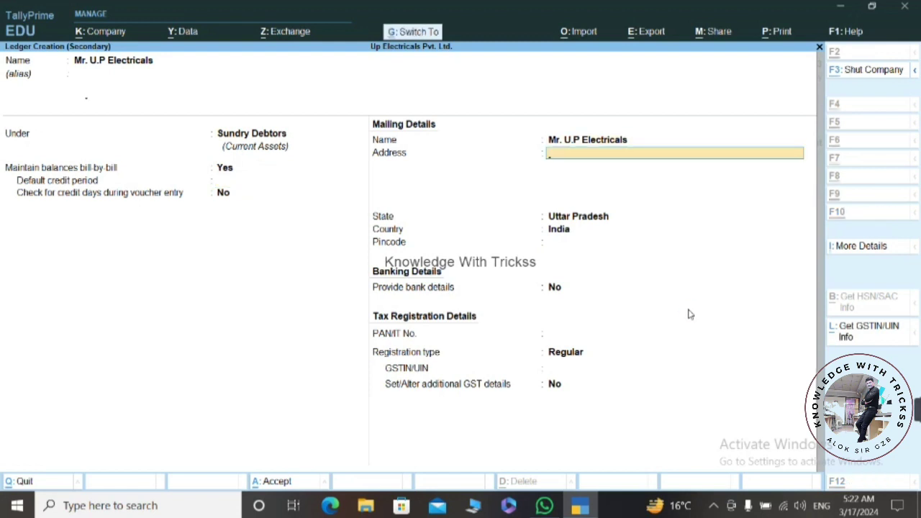
pyautogui.hotkey('ctrl', 'a')
pyautogui.hotkey('ctrl', 'a')
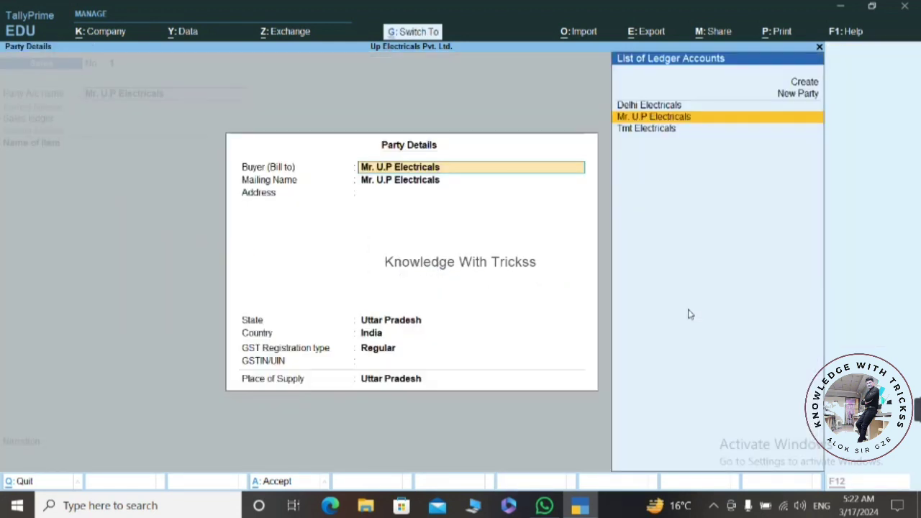
pyautogui.hotkey('ctrl', 'a')
# Start a new sales ledger named Intra Sales and place it under the Sales Accounts group
pyautogui.hotkey('alt', 'c')
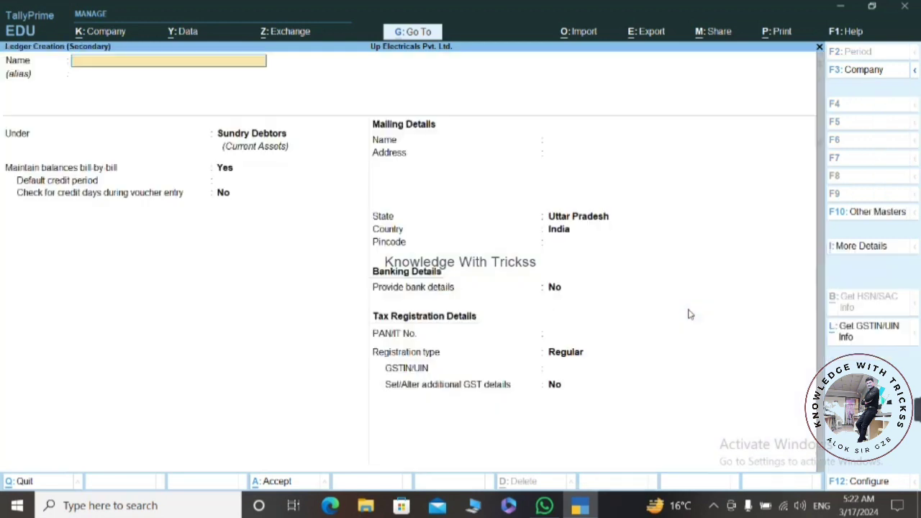
pyautogui.write('Intra Sales')
pyautogui.press('Return')
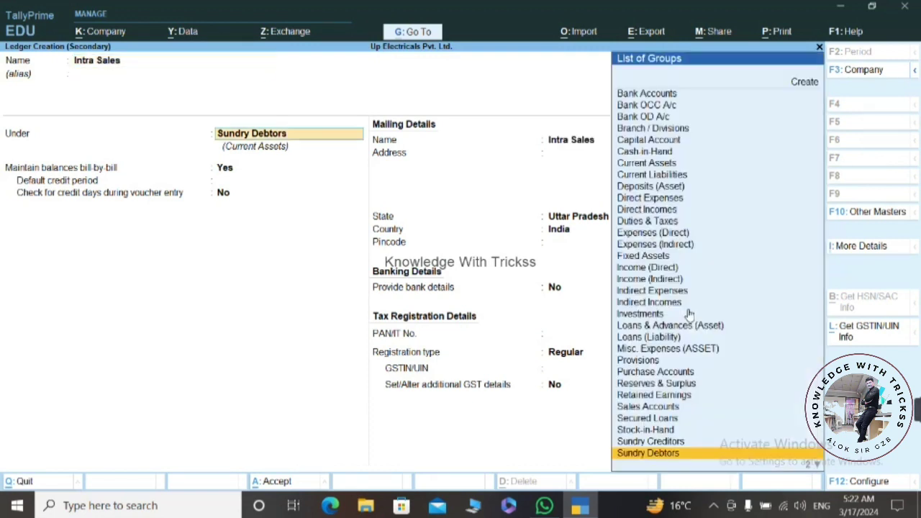
pyautogui.write('Sa')
pyautogui.press('Return')
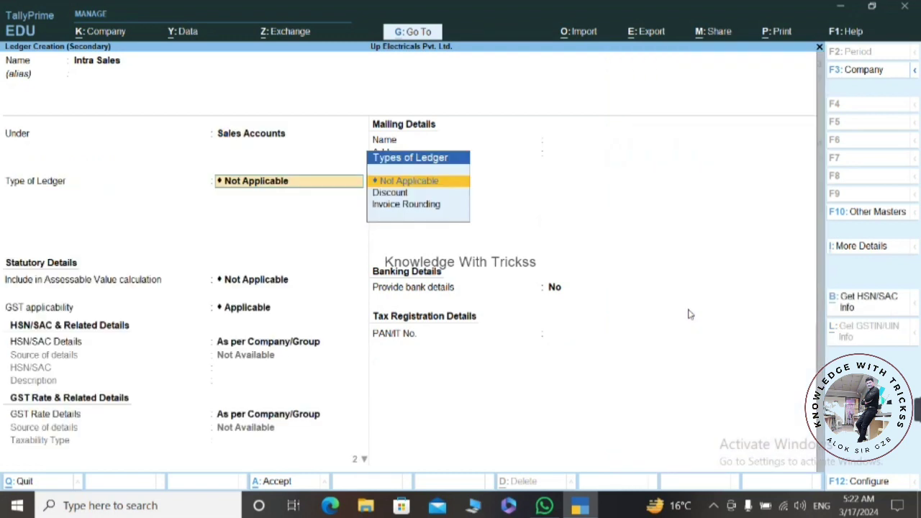
# Set the Intra Sales ledger's type of supply to Goods, keep the other defaults and save it
pyautogui.press('Return')
pyautogui.press('Return')
pyautogui.press('Return')
pyautogui.press('Return')
pyautogui.press('Return')
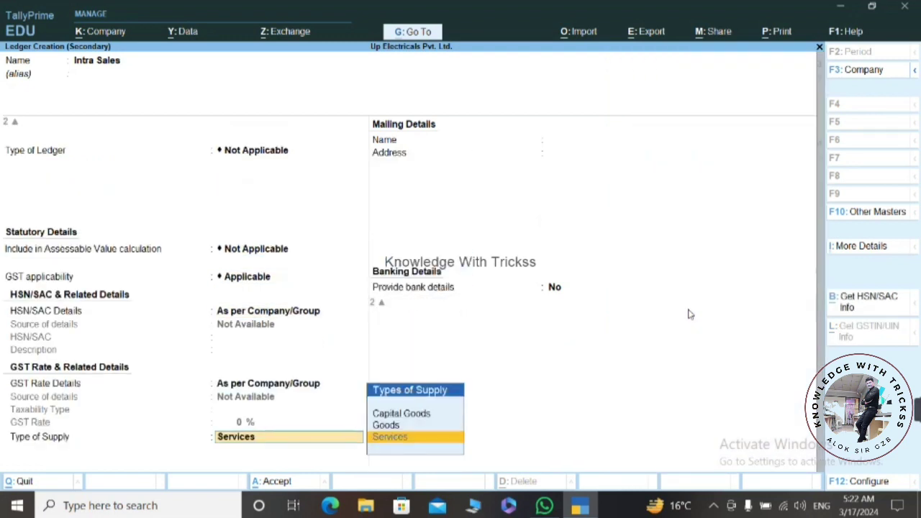
pyautogui.press('Up')
pyautogui.press('Return')
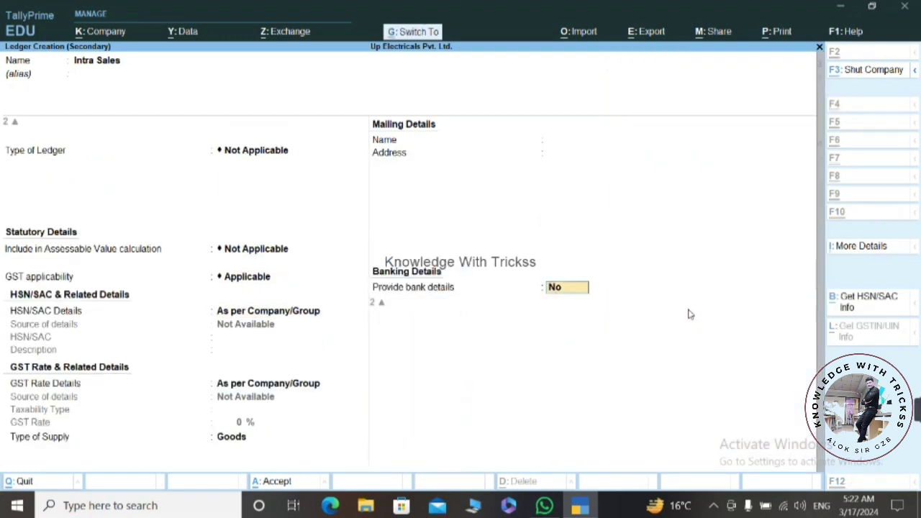
pyautogui.press('Return')
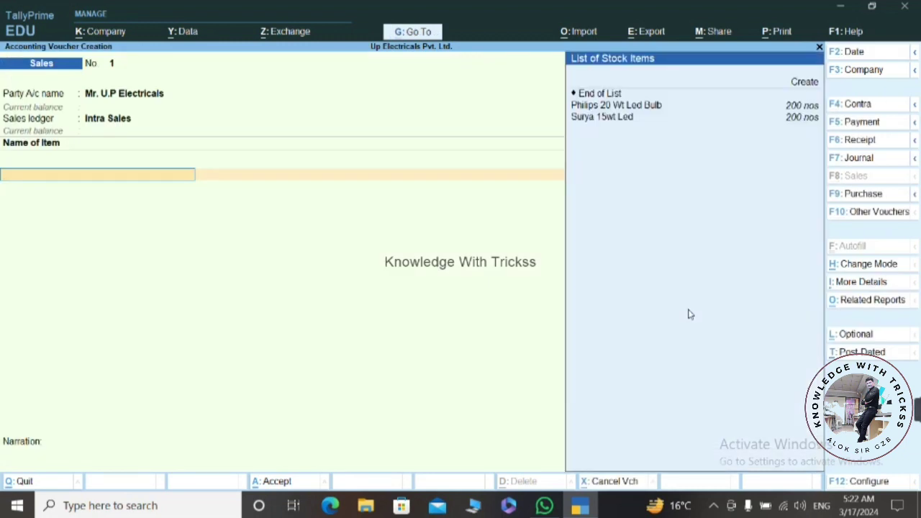
# Add 100 nos of Philips 20 Wt Led Bulb to the sales voucher at a rate of 150 per nos
pyautogui.press('Down')
pyautogui.press('Return')
pyautogui.write('100')
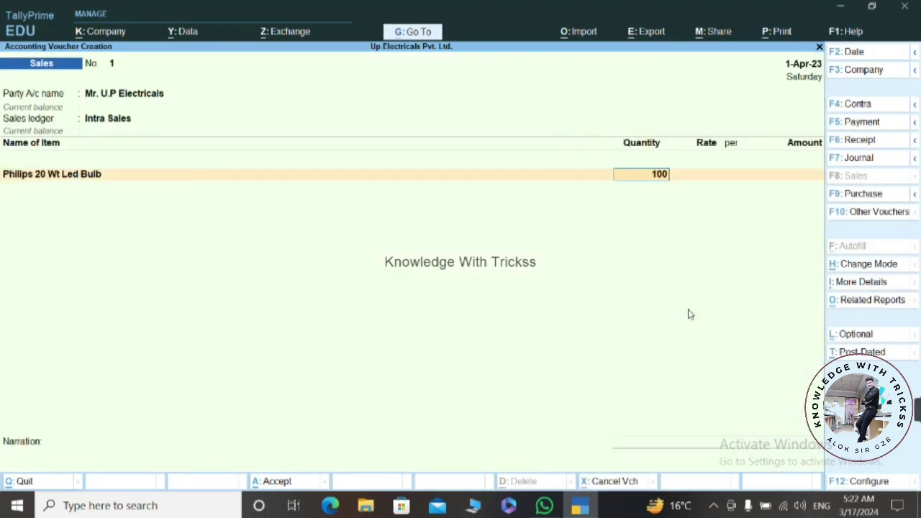
pyautogui.press('Return')
pyautogui.write('2')
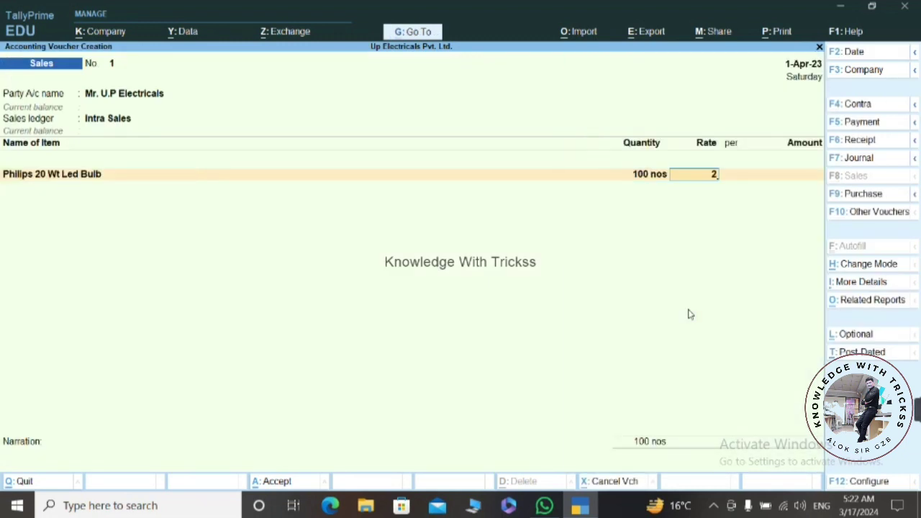
pyautogui.press('BackSpace')
pyautogui.write('150')
pyautogui.press('Return')
pyautogui.press('Return')
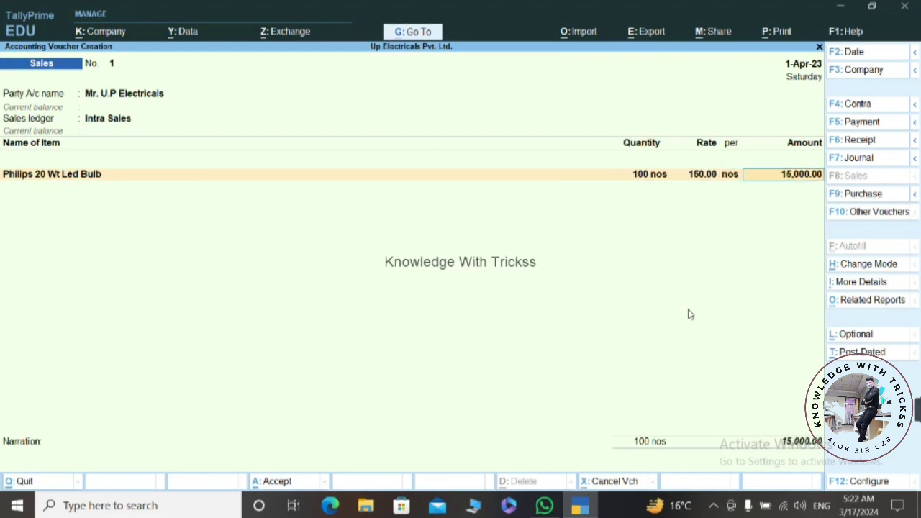
pyautogui.press('Return')
# Add 100 nos of Surya 15wt Led to the sales voucher at a rate of 160 per nos and end the item list
pyautogui.press('Down')
pyautogui.press('Down')
pyautogui.press('Return')
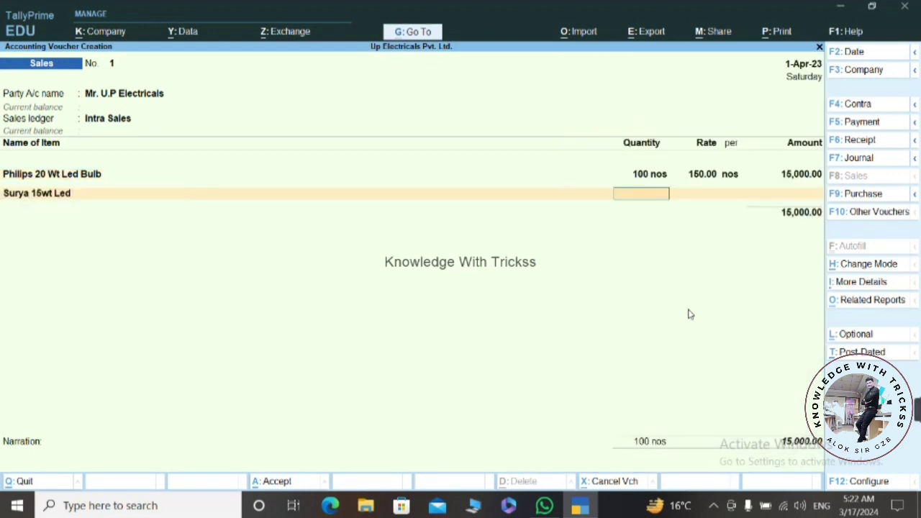
pyautogui.write('100')
pyautogui.press('Return')
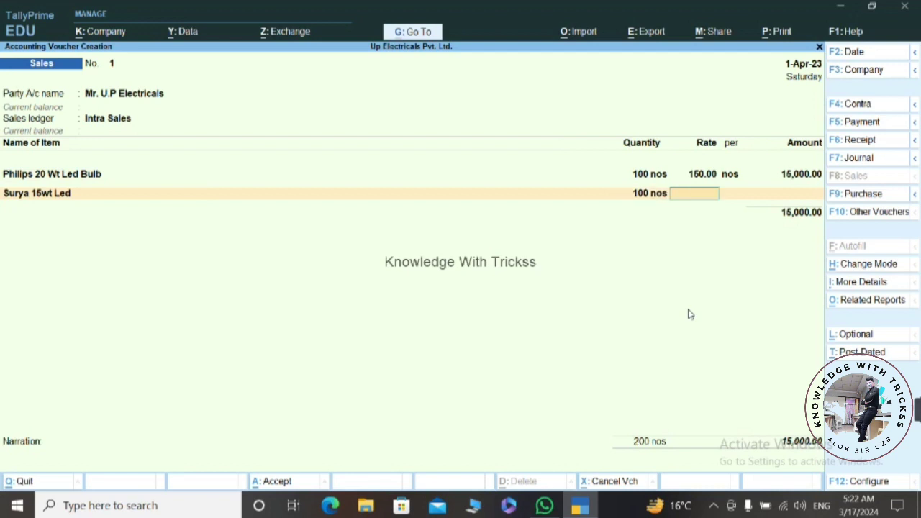
pyautogui.write('160')
pyautogui.press('Return')
pyautogui.press('Return')
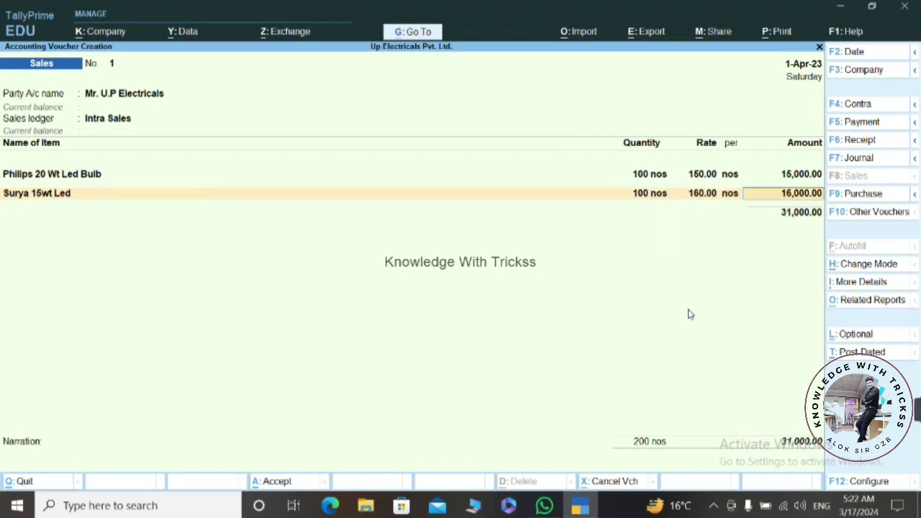
pyautogui.press('Return')
pyautogui.press('Return')
# Apply the Cgst ledger to the sales voucher with its calculated amount
pyautogui.press('Down')
pyautogui.press('Down')
pyautogui.press('Down')
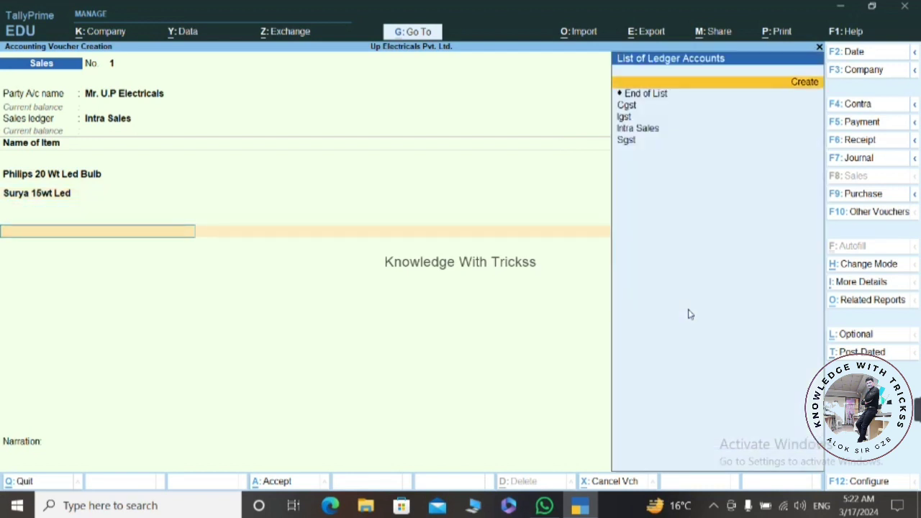
pyautogui.press('Return')
pyautogui.press('Return')
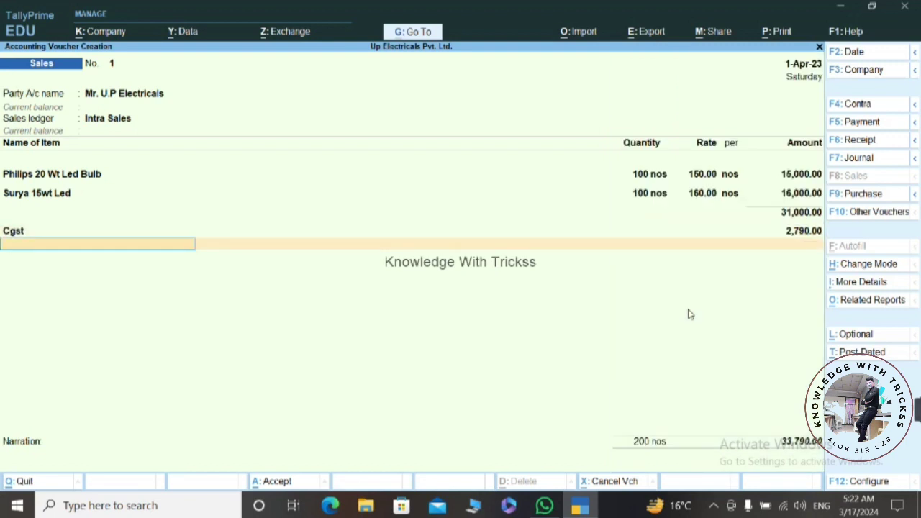
# Apply the Sgst ledger to the sales voucher with its calculated amount and end the ledger list
pyautogui.press('Down')
pyautogui.press('Down')
pyautogui.press('Down')
pyautogui.press('Down')
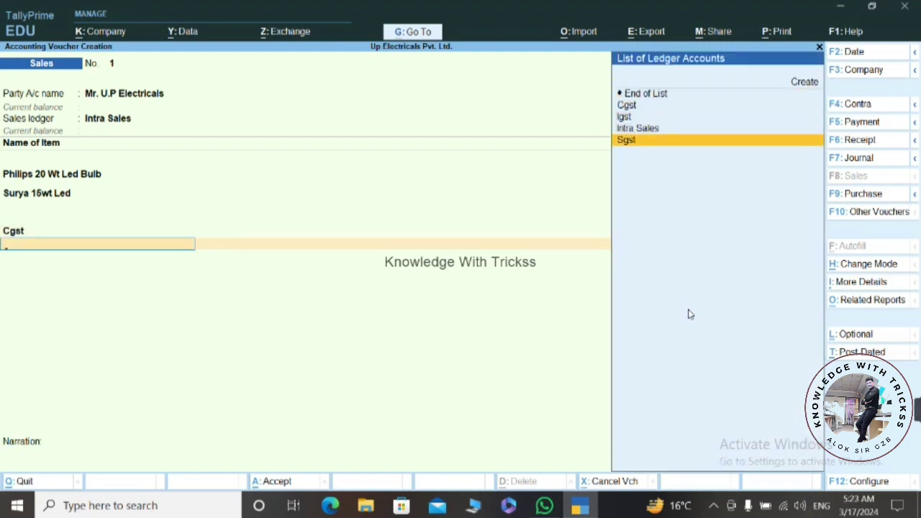
pyautogui.press('Return')
pyautogui.press('Return')
pyautogui.press('Return')
pyautogui.press('Return')
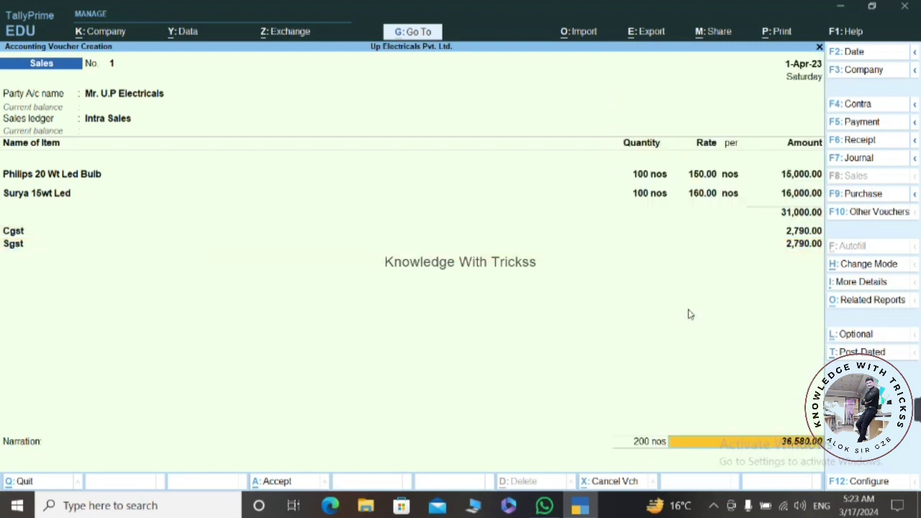
# Allocate the sales bill to new reference 0002 and save the voucher
pyautogui.press('Return')
pyautogui.write('0002')
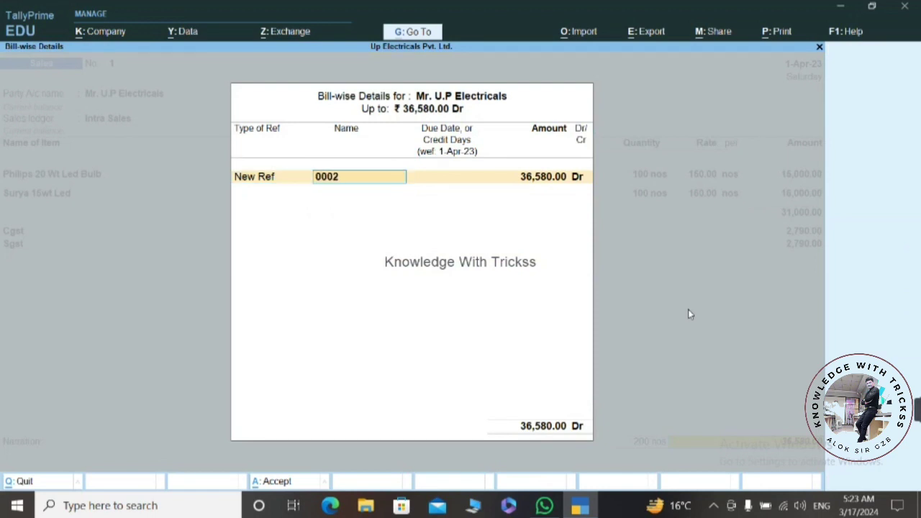
pyautogui.press('Return')
pyautogui.press('Return')
pyautogui.press('Return')
pyautogui.press('Return')
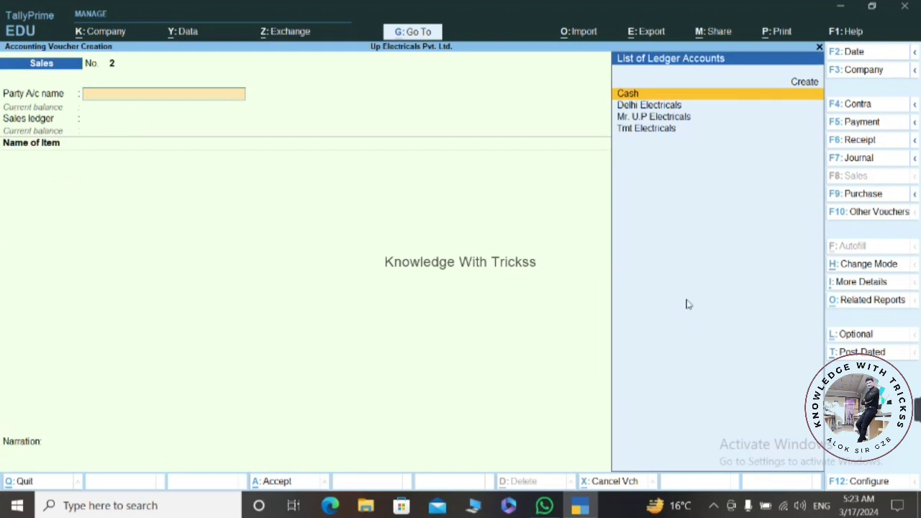
# Create a party ledger named Dadar Electricals under Sundry Debtors for the second sales voucher
pyautogui.press('Up')
pyautogui.press('Return')
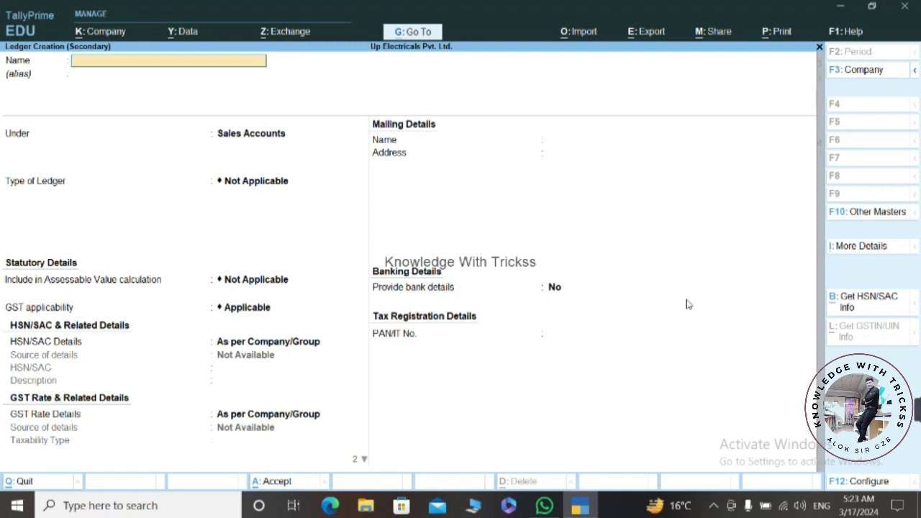
pyautogui.write('Dadar Electricals')
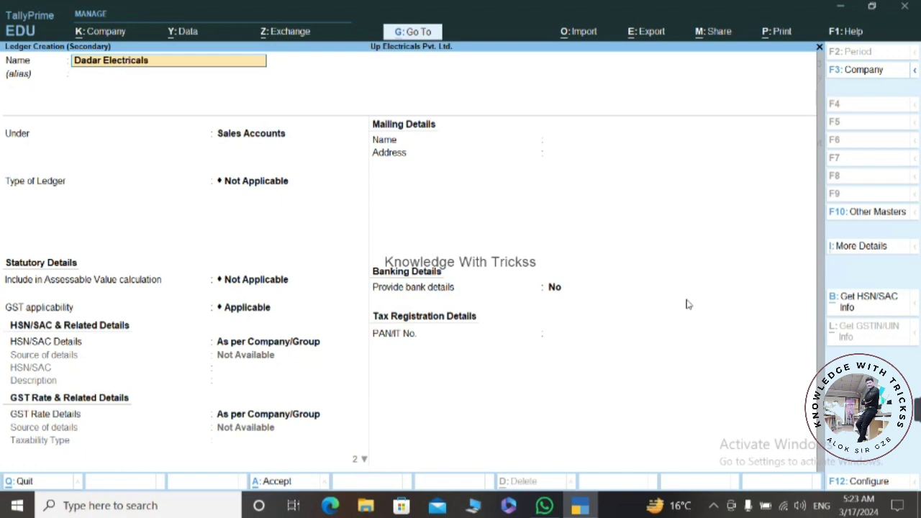
pyautogui.press('Return')
pyautogui.write('S')
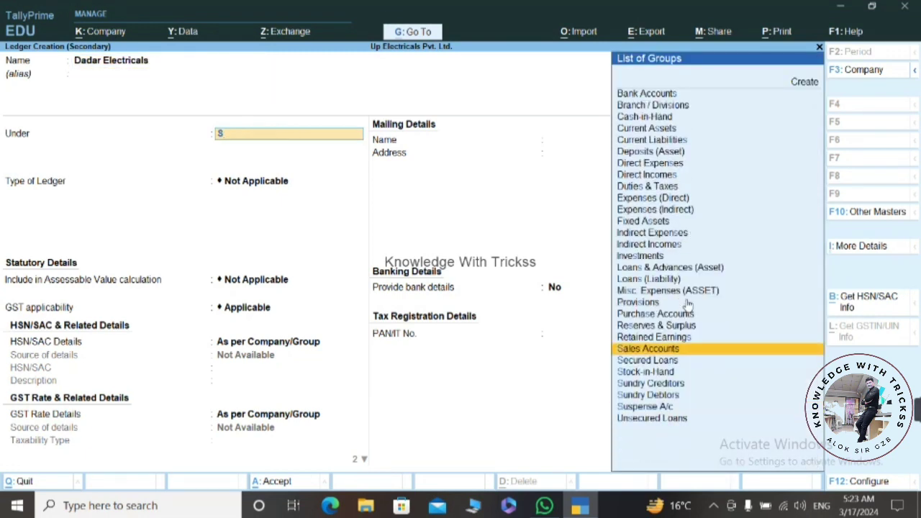
pyautogui.press('Down')
pyautogui.press('Down')
pyautogui.press('Down')
pyautogui.press('Down')
pyautogui.press('Return')
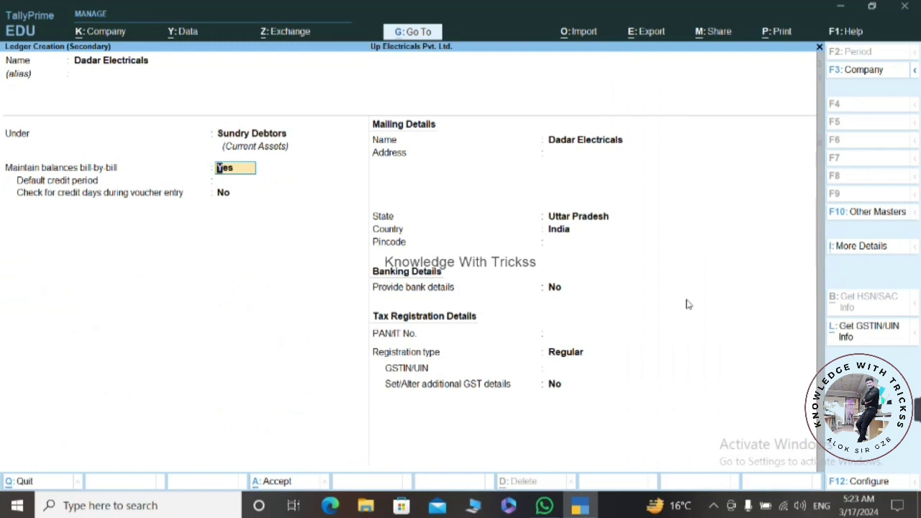
# Set the Dadar Electricals ledger's state to Delhi, save it and accept the default dispatch and party details
pyautogui.press('Return')
pyautogui.press('Return')
pyautogui.press('Return')
pyautogui.press('Return')
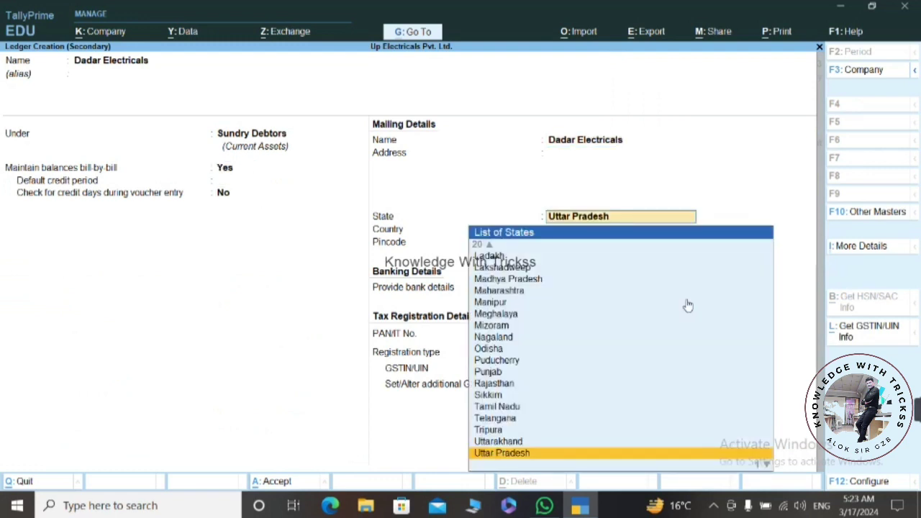
pyautogui.write('D')
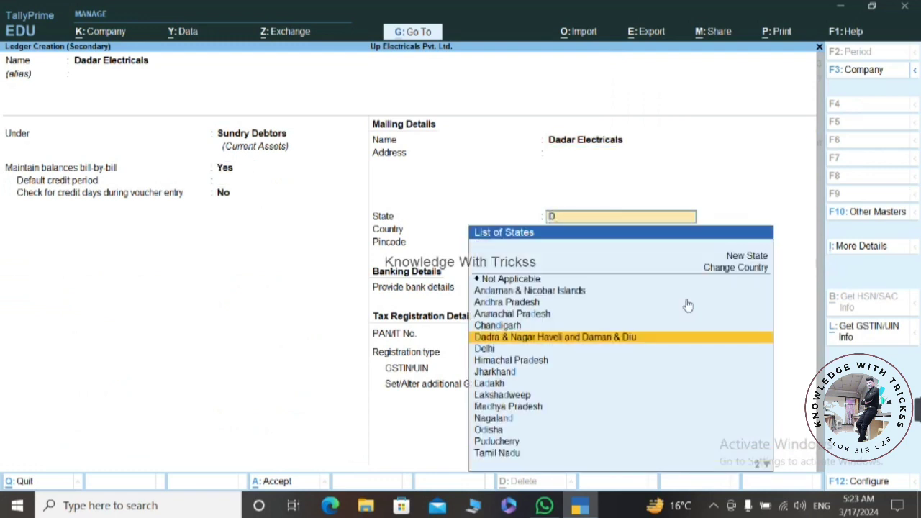
pyautogui.press('Down')
pyautogui.press('Return')
pyautogui.press('ctrl')
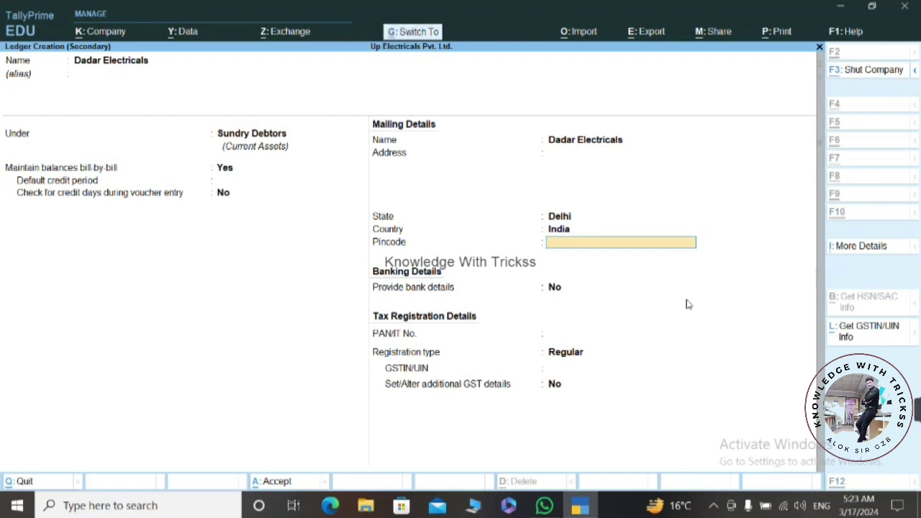
pyautogui.hotkey('ctrl', 'a')
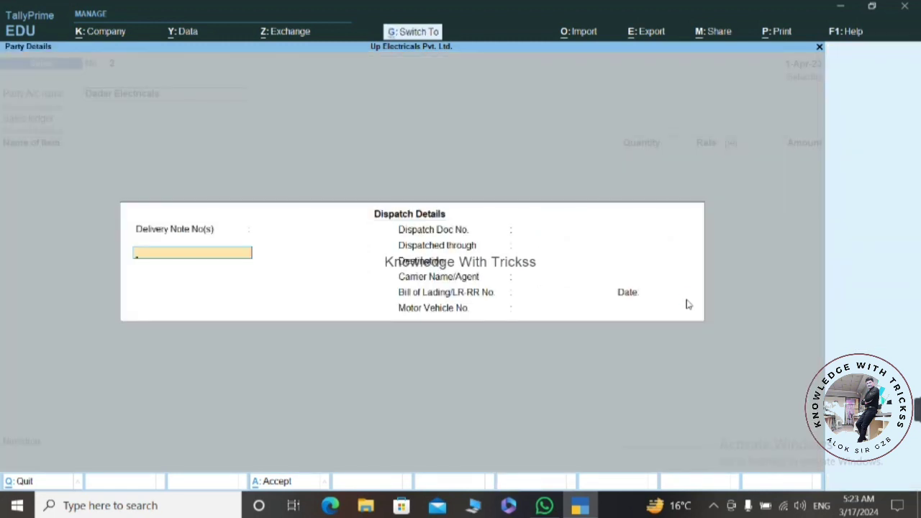
pyautogui.hotkey('ctrl', 'a')
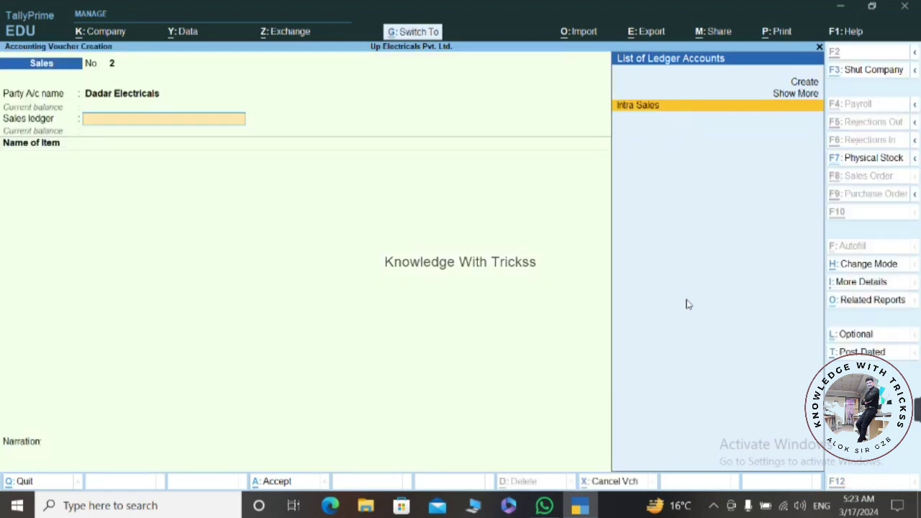
pyautogui.hotkey('ctrl', 'a')
# Create a ledger named Interstate Sales from the sales ledger field and place it under Sundry Debtors
pyautogui.press('Up')
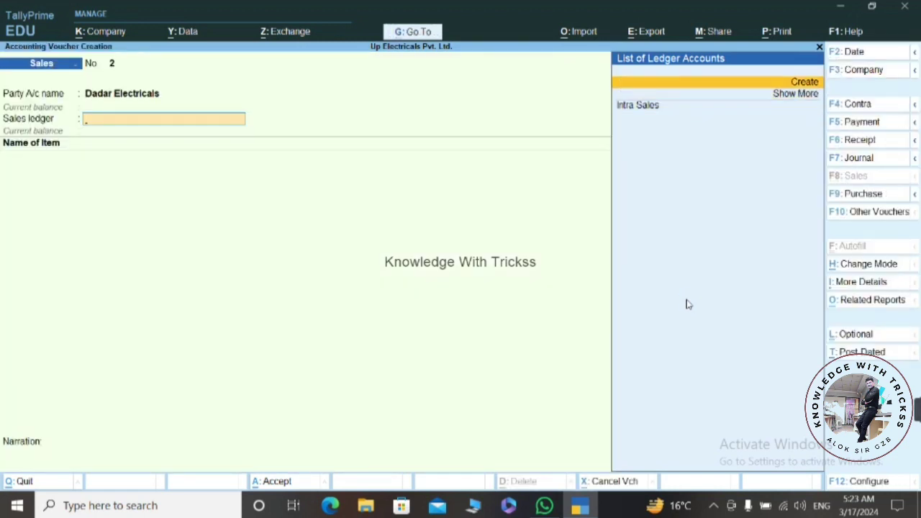
pyautogui.press('Return')
pyautogui.write('In')
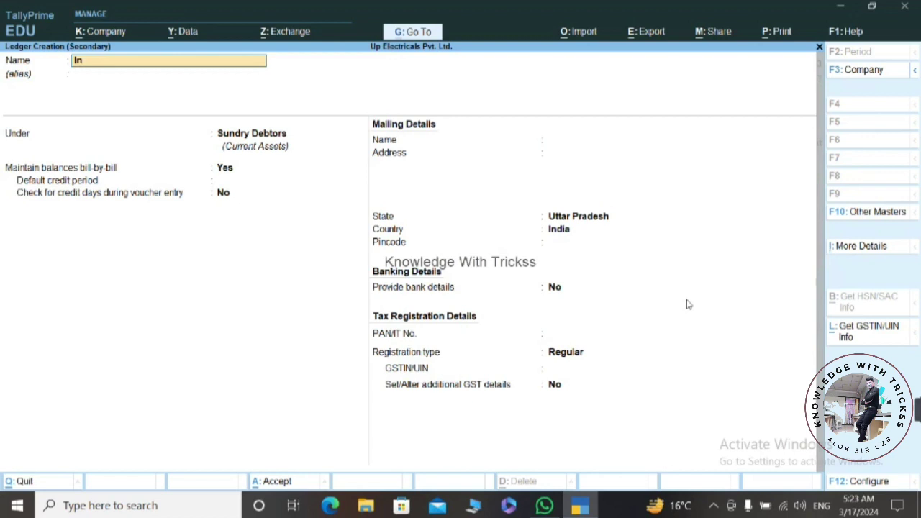
pyautogui.write('terstate Sales')
pyautogui.press('Return')
pyautogui.press('Return')
pyautogui.write('s')
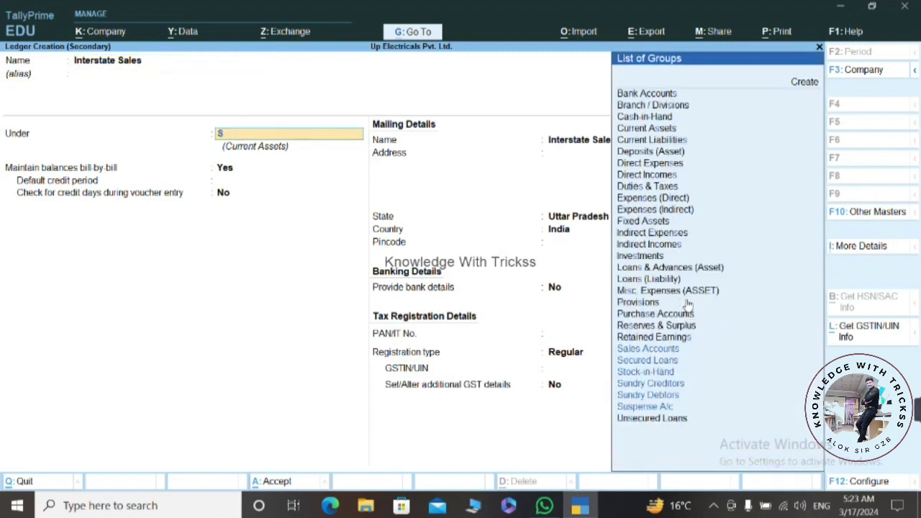
pyautogui.press('Down')
pyautogui.press('Down')
pyautogui.press('Down')
pyautogui.press('Down')
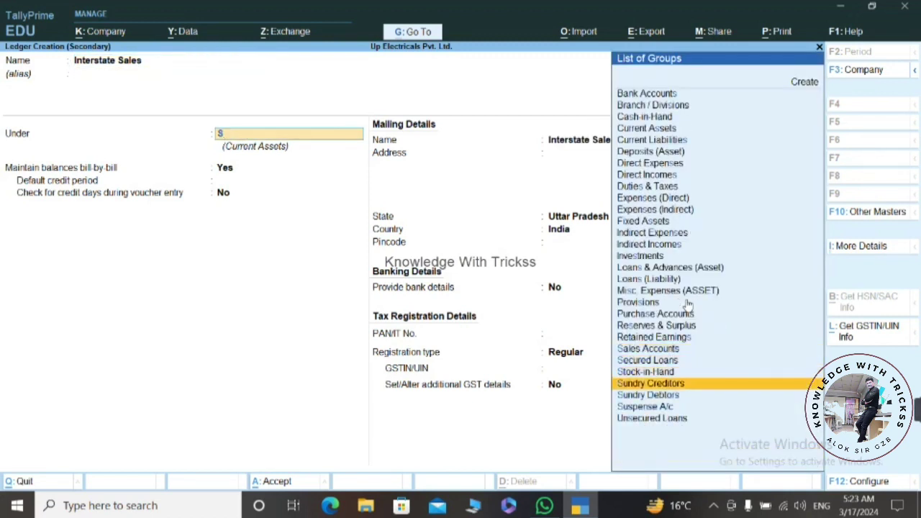
pyautogui.press('Return')
# Set the Interstate Sales ledger's state to Delhi, keep the other defaults and save it
pyautogui.press('Return')
pyautogui.press('Return')
pyautogui.press('Return')
pyautogui.press('Return')
pyautogui.press('Return')
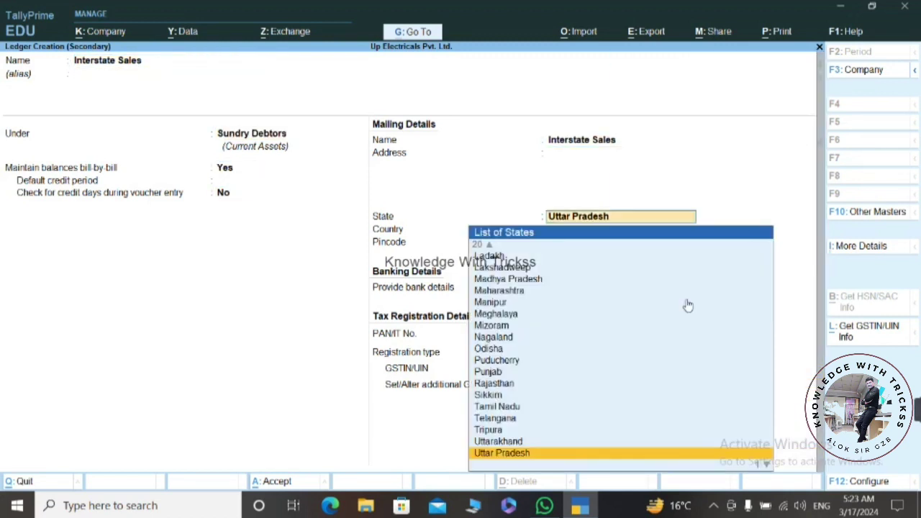
pyautogui.write('d')
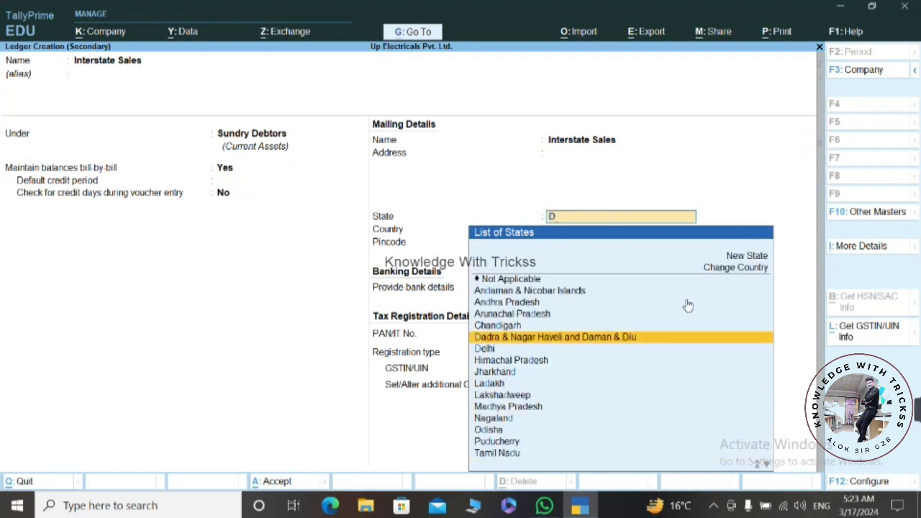
pyautogui.write('e')
pyautogui.press('Return')
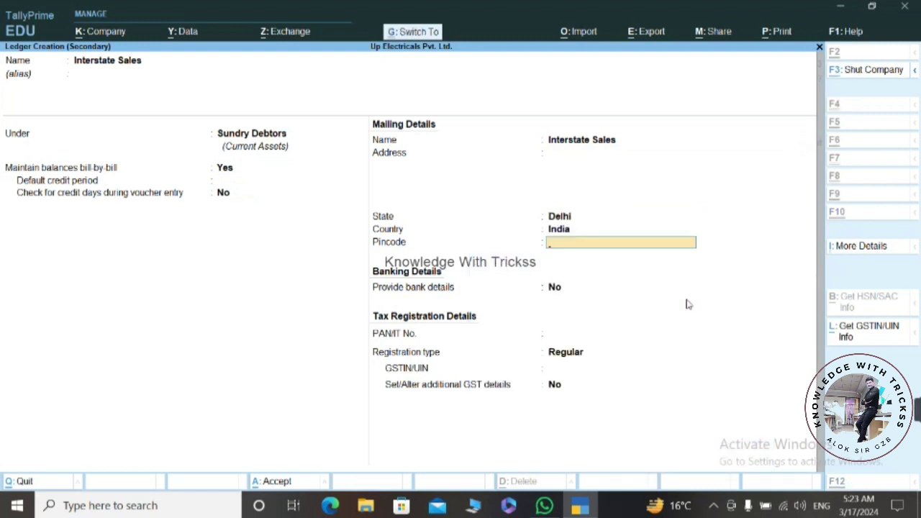
pyautogui.hotkey('ctrl', 'a')
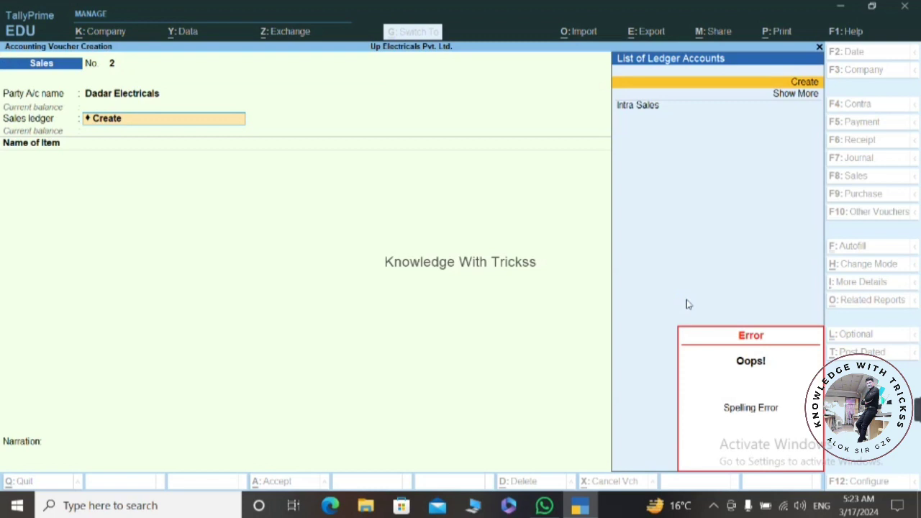
# Try to create another ledger named Interstate Sales for the voucher's sales ledger
pyautogui.press('Down')
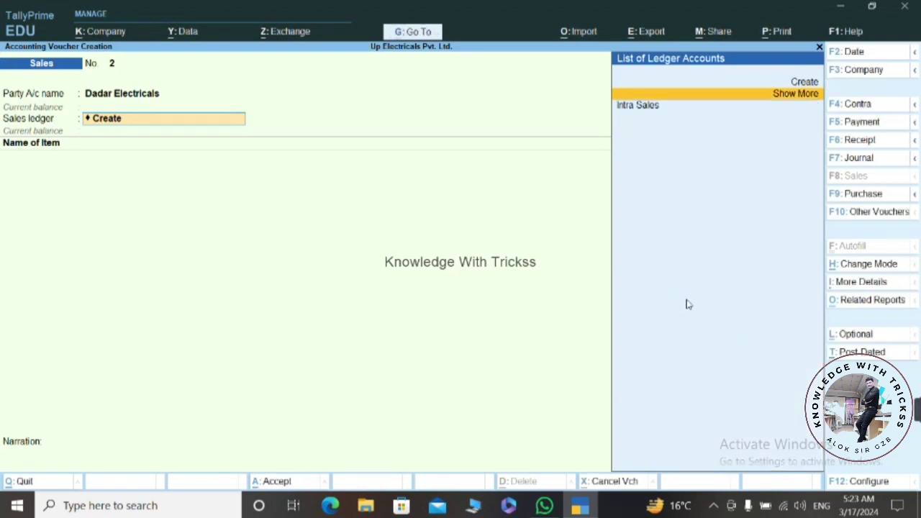
pyautogui.press('Up')
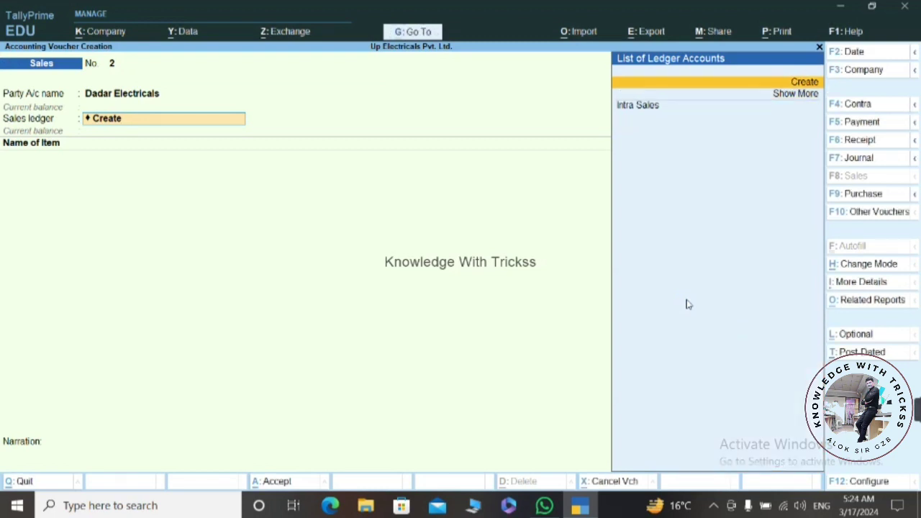
pyautogui.press('Return')
pyautogui.write('Inter')
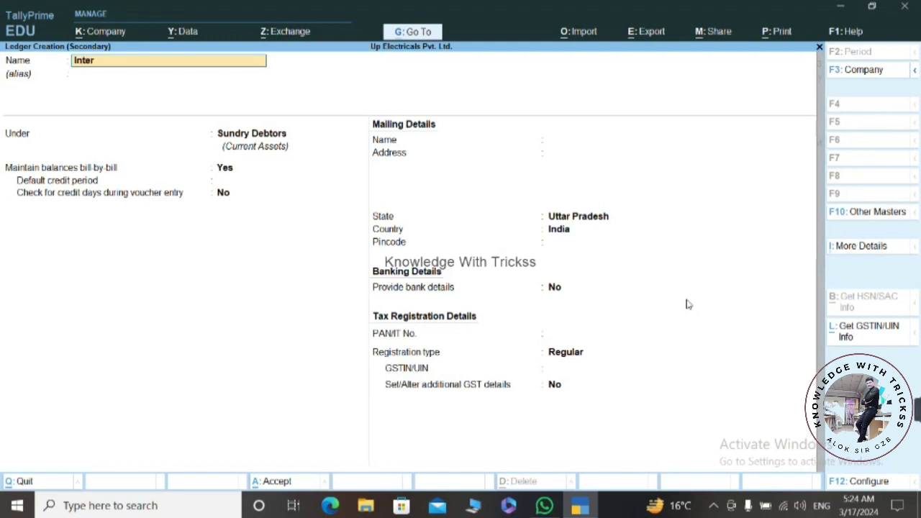
pyautogui.write('state Sales')
pyautogui.press('Return')
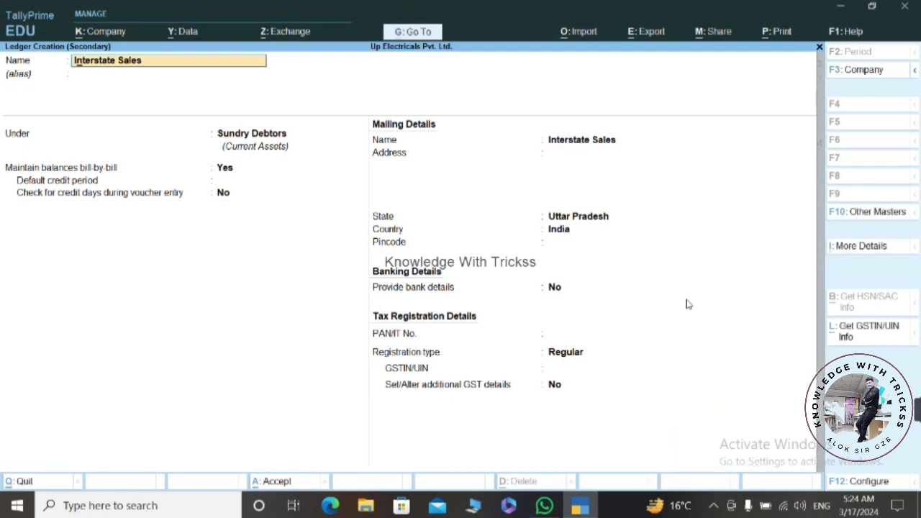
# Change the new ledger's name to Nterstate Sale and place it under Sales Accounts
pyautogui.write('N')
pyautogui.press('End')
pyautogui.press('BackSpace')
pyautogui.press('Return')
pyautogui.press('Return')
pyautogui.write('Sa')
pyautogui.press('Return')
# Set the Nterstate Sale ledger's type of supply to Goods, keep the other defaults and save it
pyautogui.press('Return')
pyautogui.press('Return')
pyautogui.press('Return')
pyautogui.press('Return')
pyautogui.press('Return')
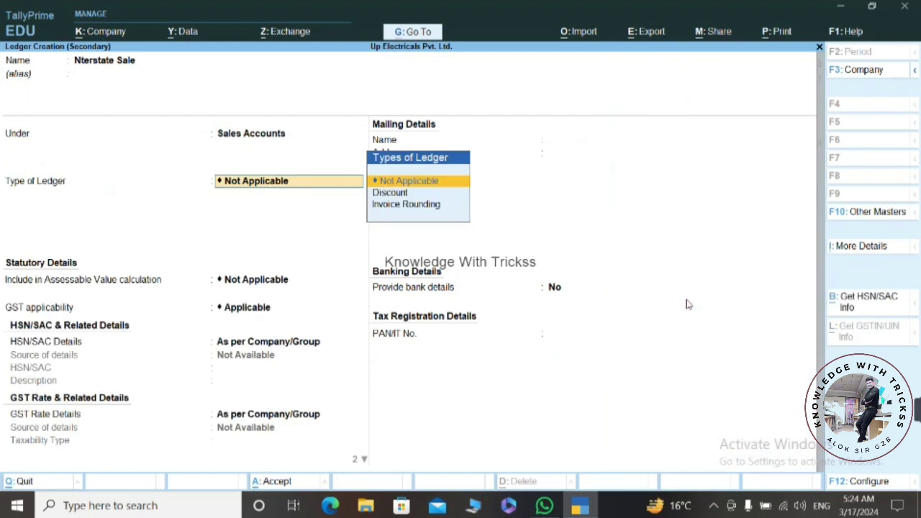
pyautogui.press('Up')
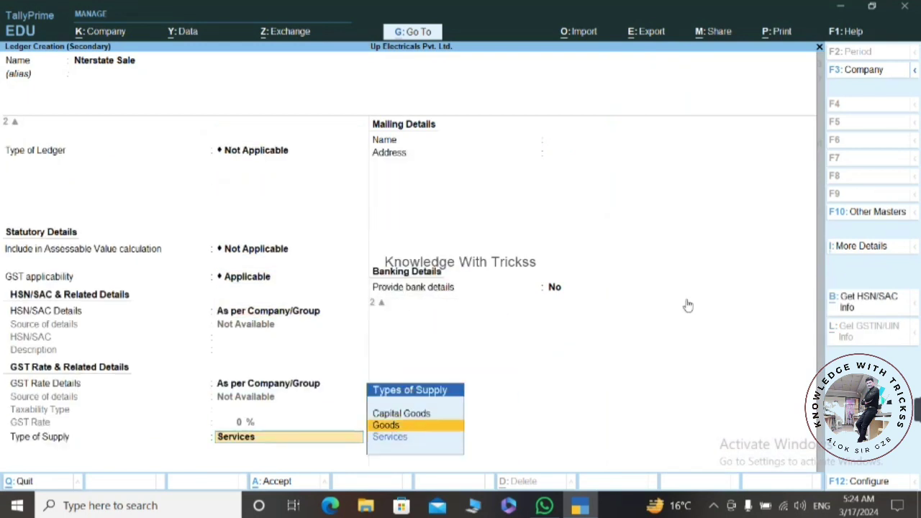
pyautogui.press('Return')
pyautogui.press('Return')
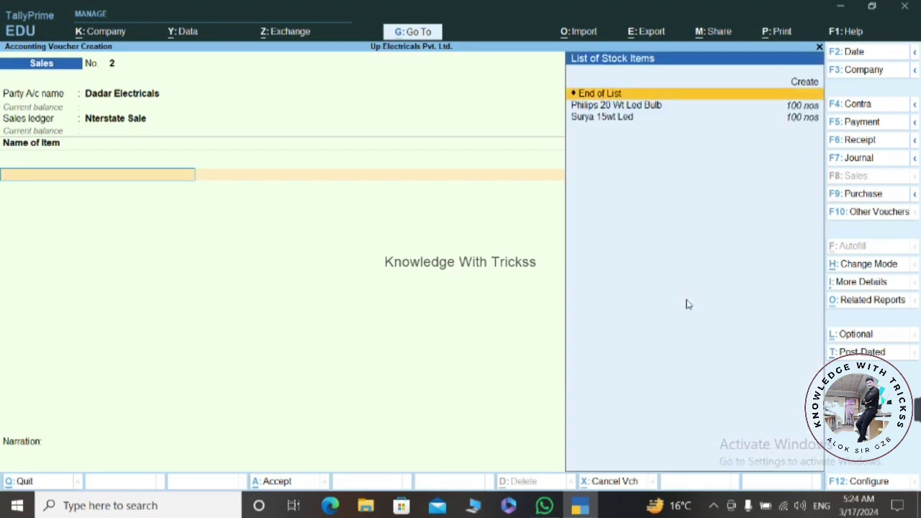
# Alter the voucher's sales ledger, rename it Interstate Sale, keep its other settings and save it
pyautogui.press('BackSpace')
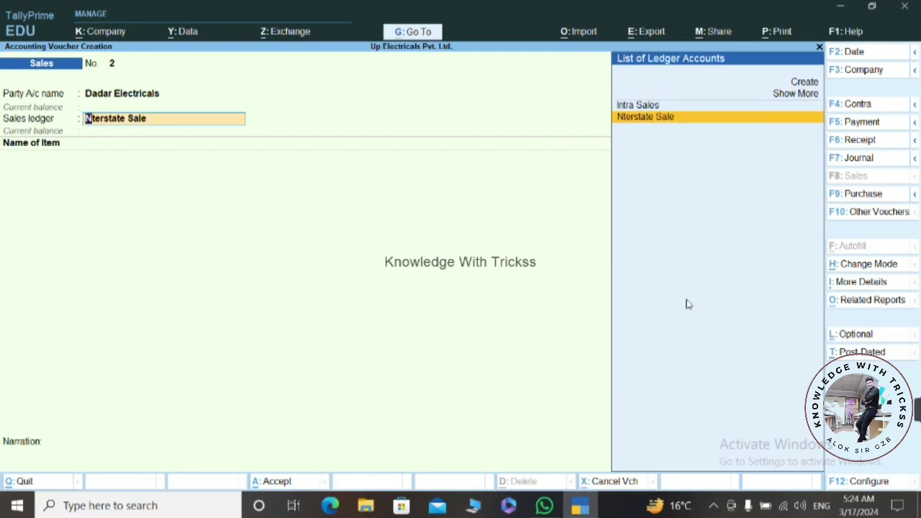
pyautogui.hotkey('ctrl', 'Return')
pyautogui.write('I')
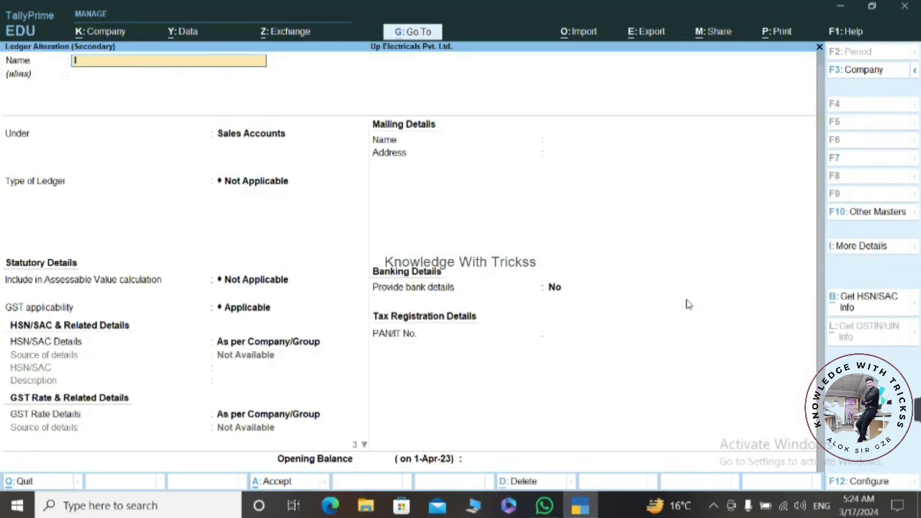
pyautogui.write('nterstate Sales')
pyautogui.press('BackSpace')
pyautogui.press('Return')
pyautogui.press('Return')
pyautogui.press('Return')
pyautogui.press('Return')
pyautogui.press('Return')
pyautogui.press('Return')
pyautogui.press('Return')
pyautogui.press('Return')
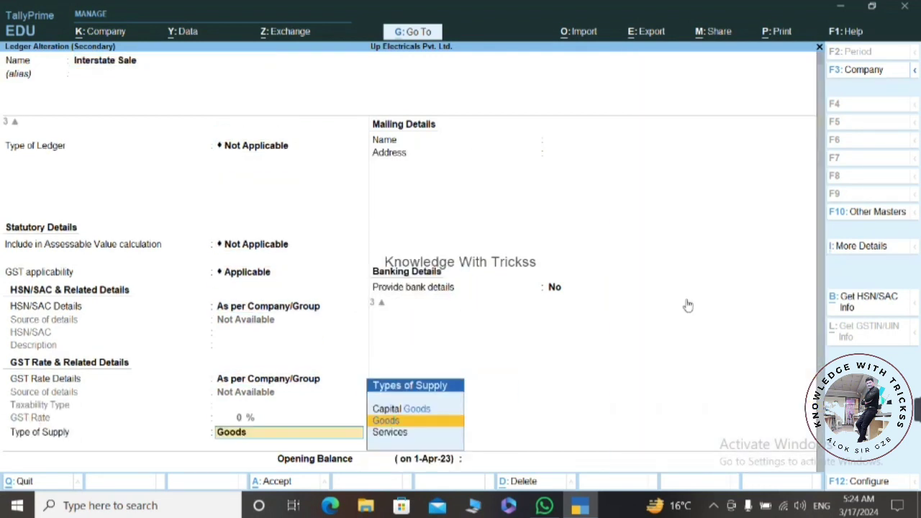
pyautogui.press('Return')
pyautogui.press('Return')
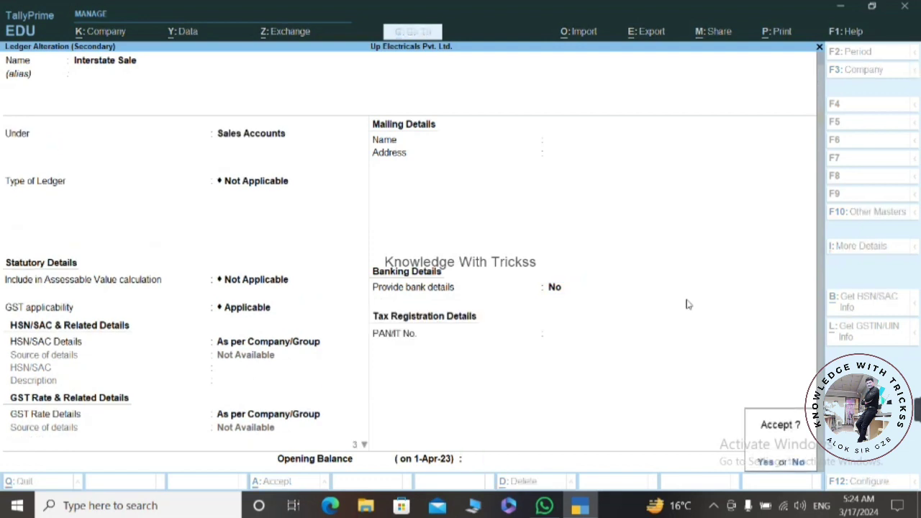
pyautogui.press('Return')
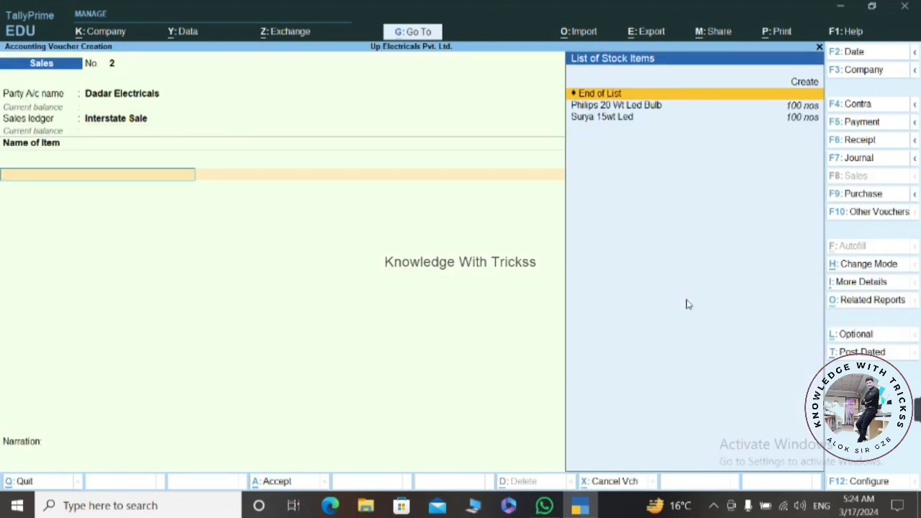
# Add 100 nos of Philips 20 Wt Led Bulb to the interstate sales voucher at a rate of 200 per nos
pyautogui.press('Down')
pyautogui.press('Return')
pyautogui.write('100')
pyautogui.press('Return')
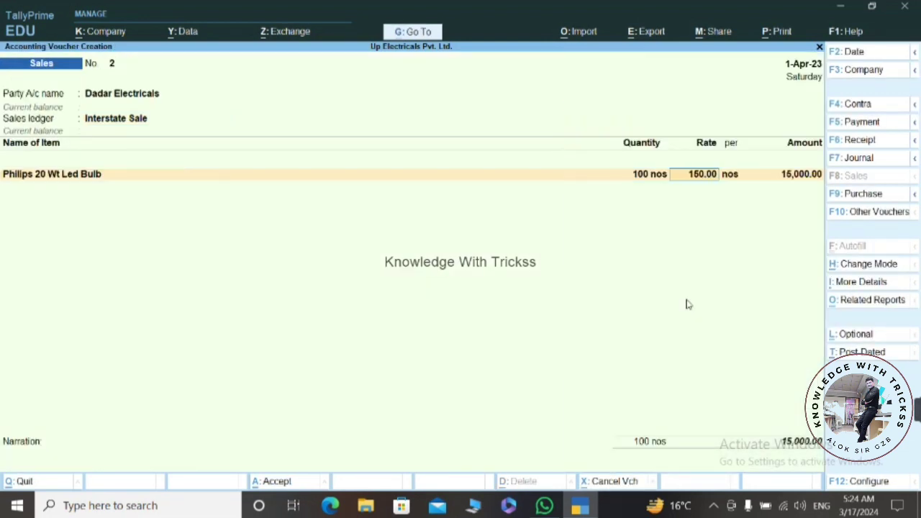
pyautogui.write('200')
pyautogui.press('Return')
pyautogui.press('Return')
pyautogui.press('Return')
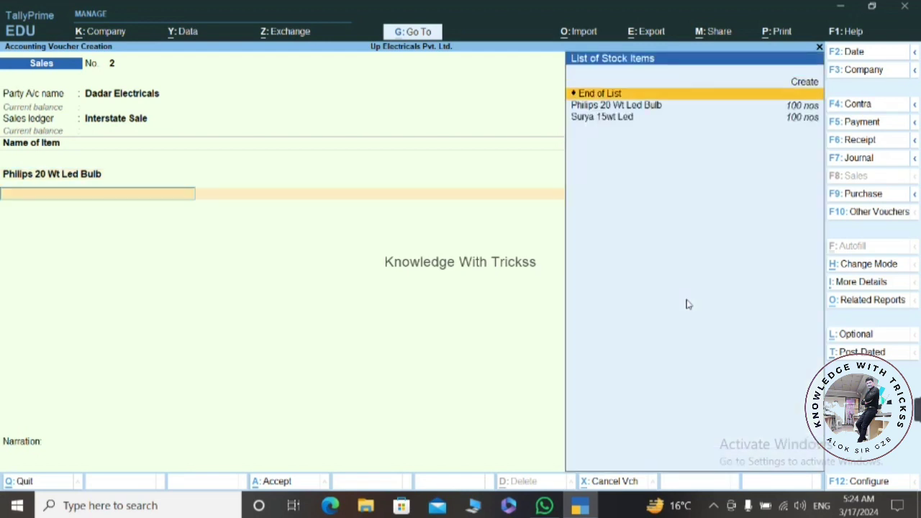
# Add 100 nos of Surya 15wt Led to the interstate sales voucher at a rate of 160 per nos and end the item list
pyautogui.press('Down')
pyautogui.press('Down')
pyautogui.press('Return')
pyautogui.write('100')
pyautogui.press('Return')
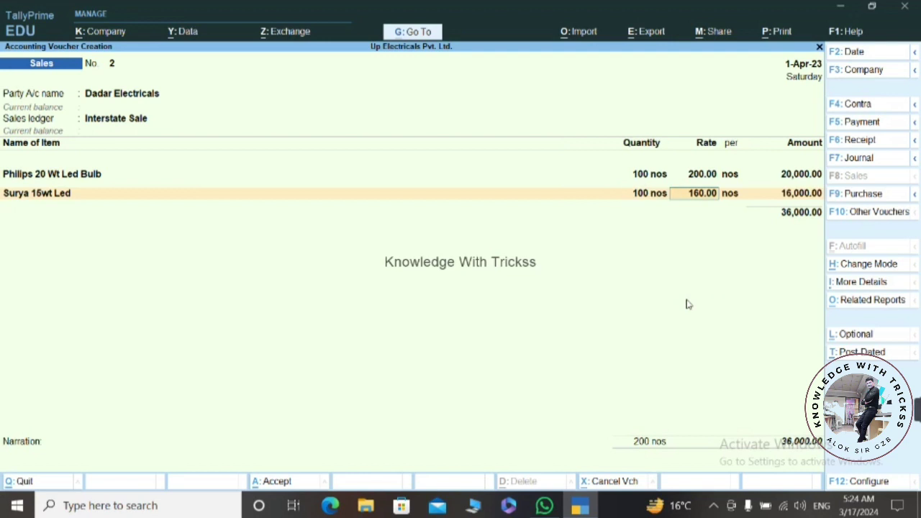
pyautogui.press('Return')
pyautogui.press('Return')
pyautogui.press('Return')
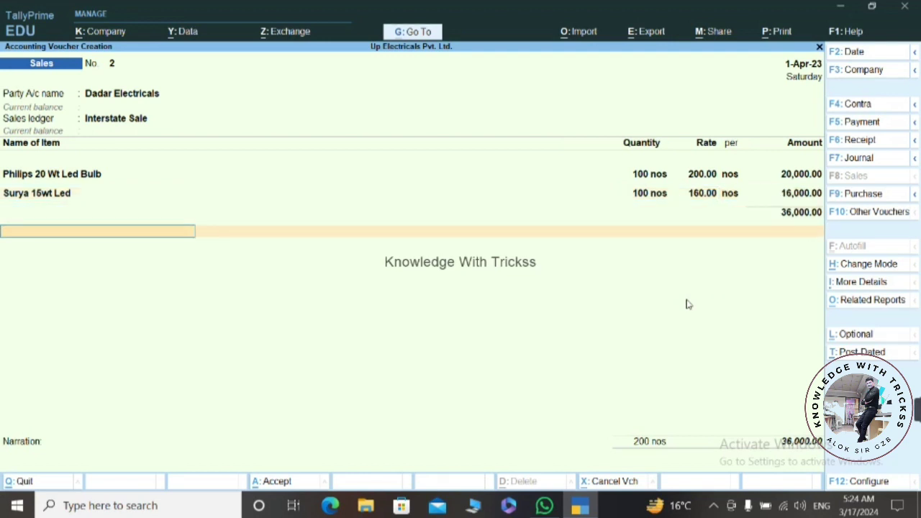
# Apply the Igst ledger to the interstate sales voucher, accepting its calculated tax amount
pyautogui.press('Down')
pyautogui.press('Down')
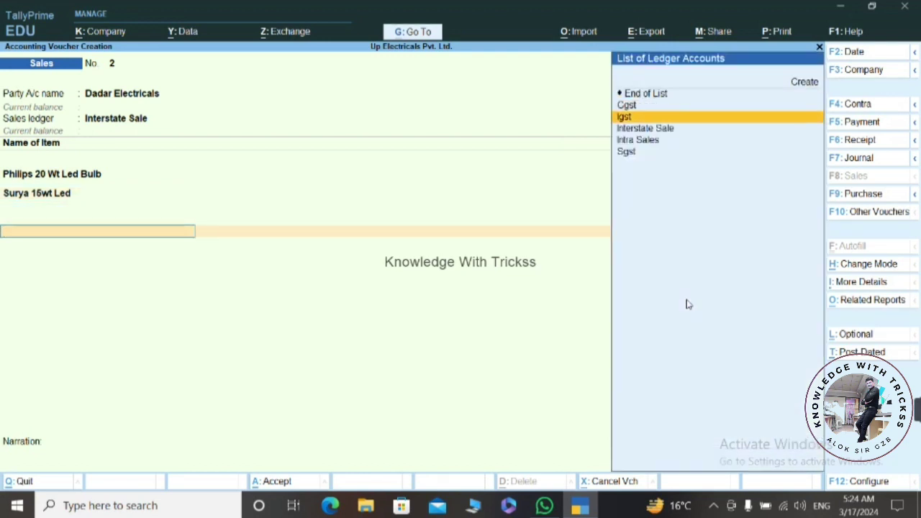
pyautogui.press('Return')
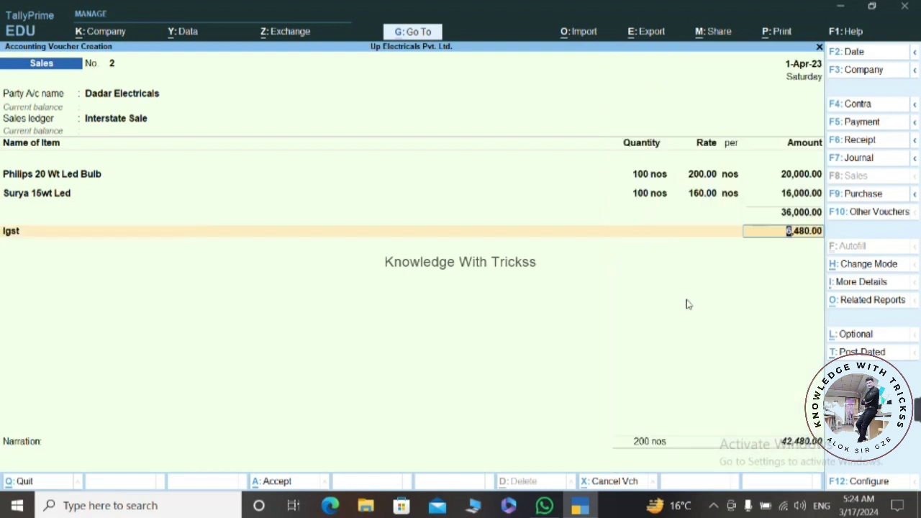
pyautogui.press('Return')
# Accept the remaining voucher details at their defaults, leave the narration blank and save the interstate sales voucher
pyautogui.press('Return')
pyautogui.press('Return')
pyautogui.press('Return')
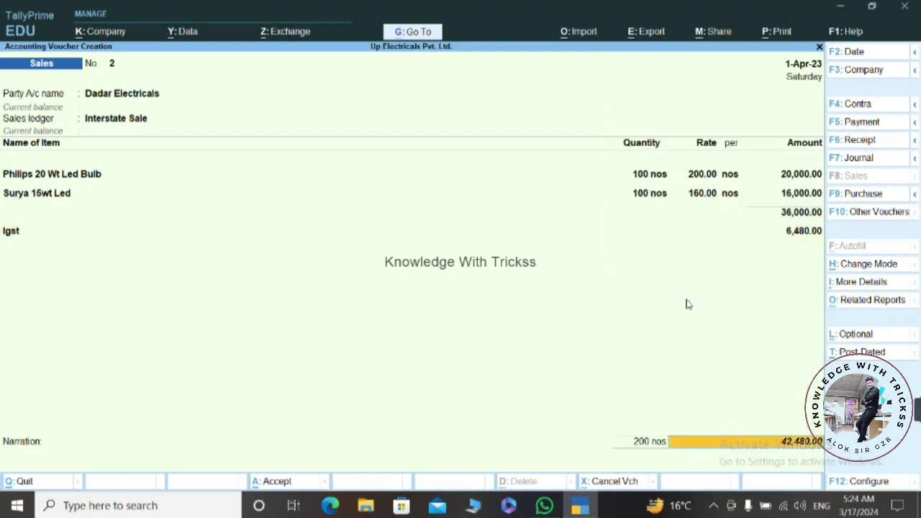
pyautogui.press('Return')
pyautogui.press('Return')
pyautogui.press('Return')
pyautogui.press('Return')
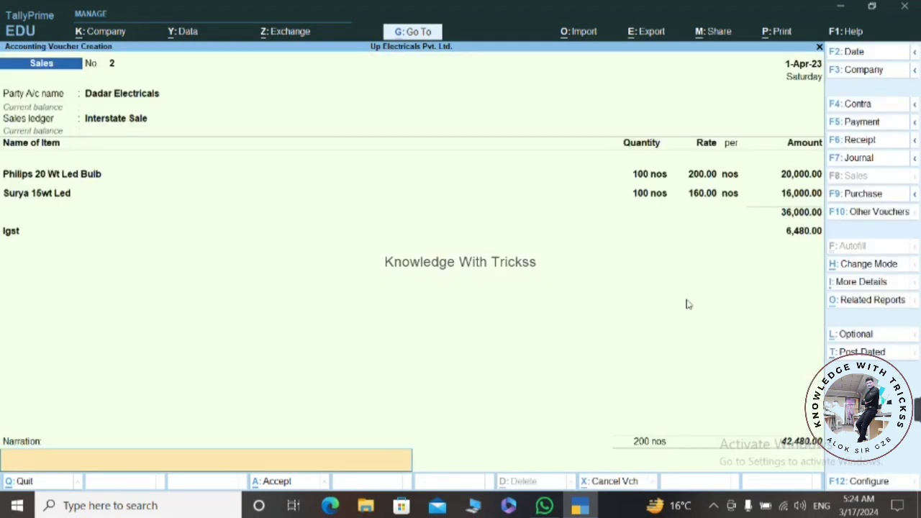
pyautogui.press('Return')
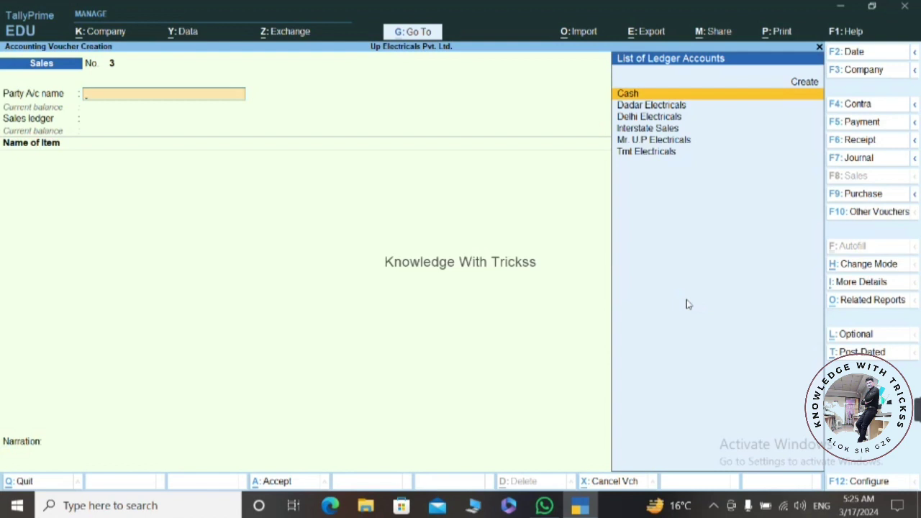
# Leave voucher entry for the Gateway of Tally and select the Balance Sheet report
pyautogui.press('Escape')
pyautogui.press('Return')
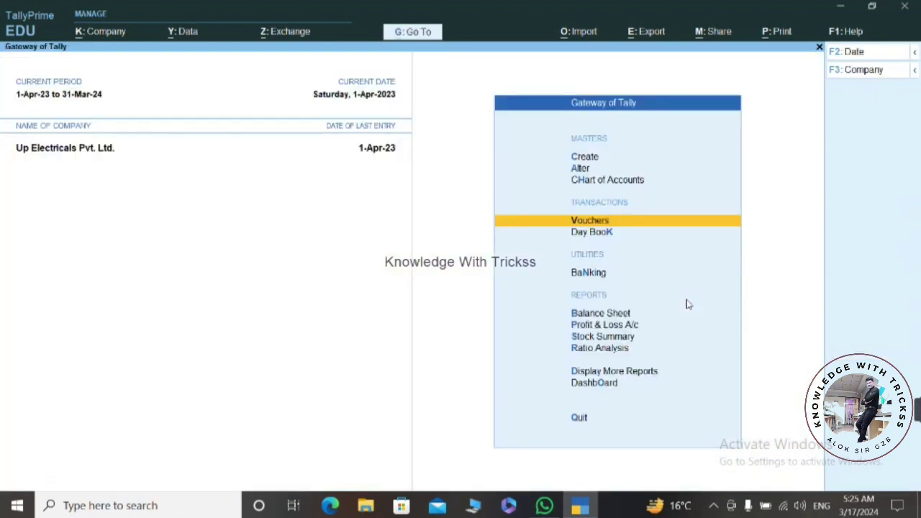
pyautogui.press('Down')
pyautogui.press('Down')
pyautogui.press('Down')
pyautogui.click(687, 304)
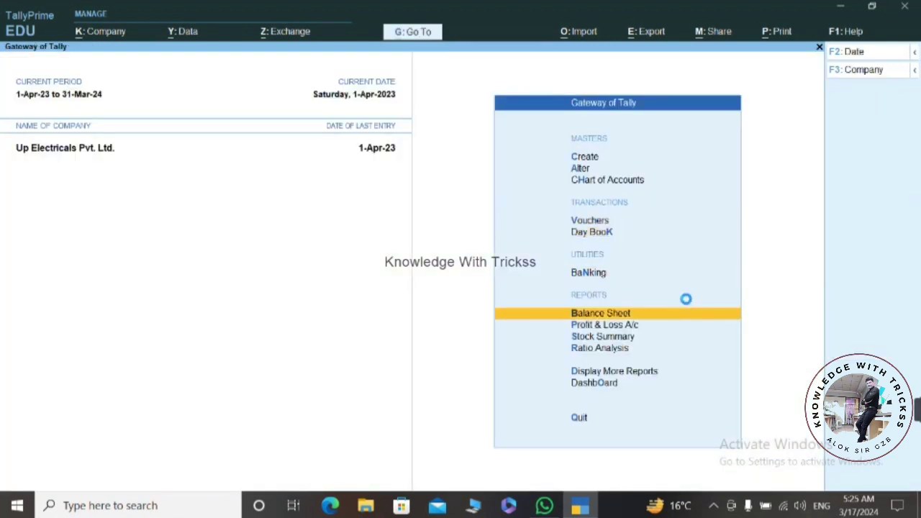